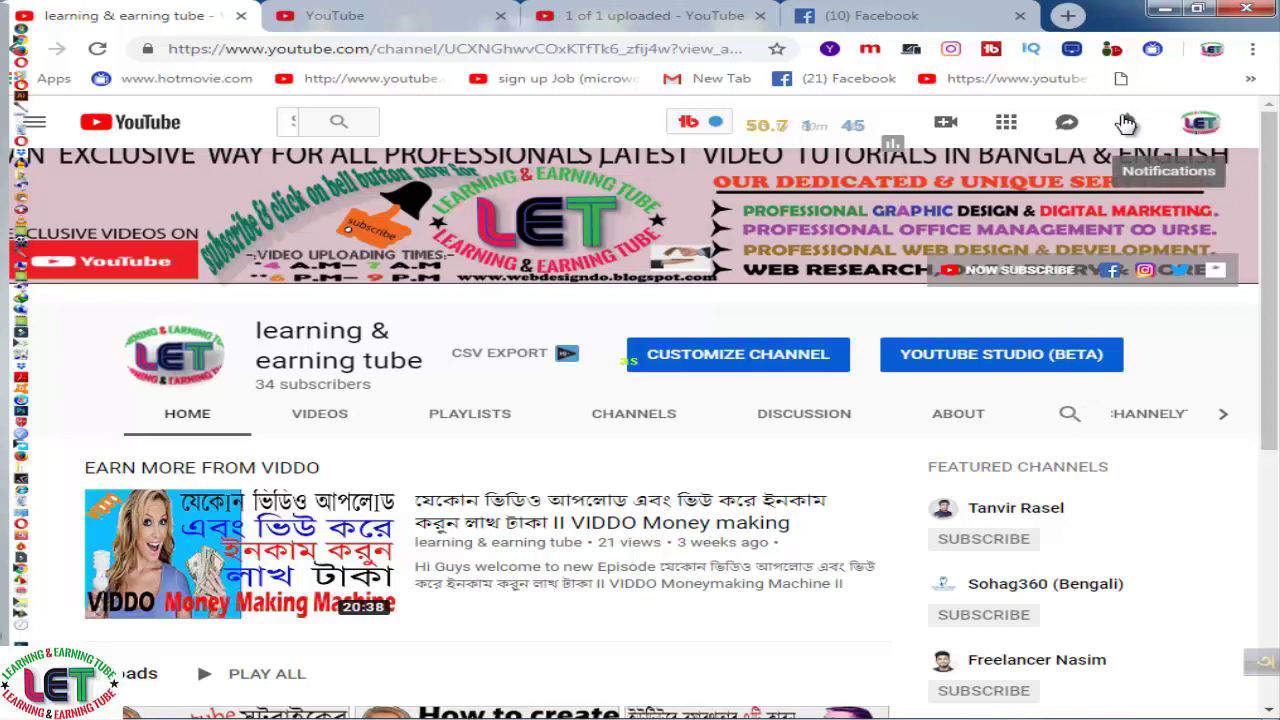
Look through the channel's full list of uploaded videos and its created playlists.
{"action": "scroll", "coordinate": [390, 450], "scroll_direction": "down", "scroll_amount": 1}
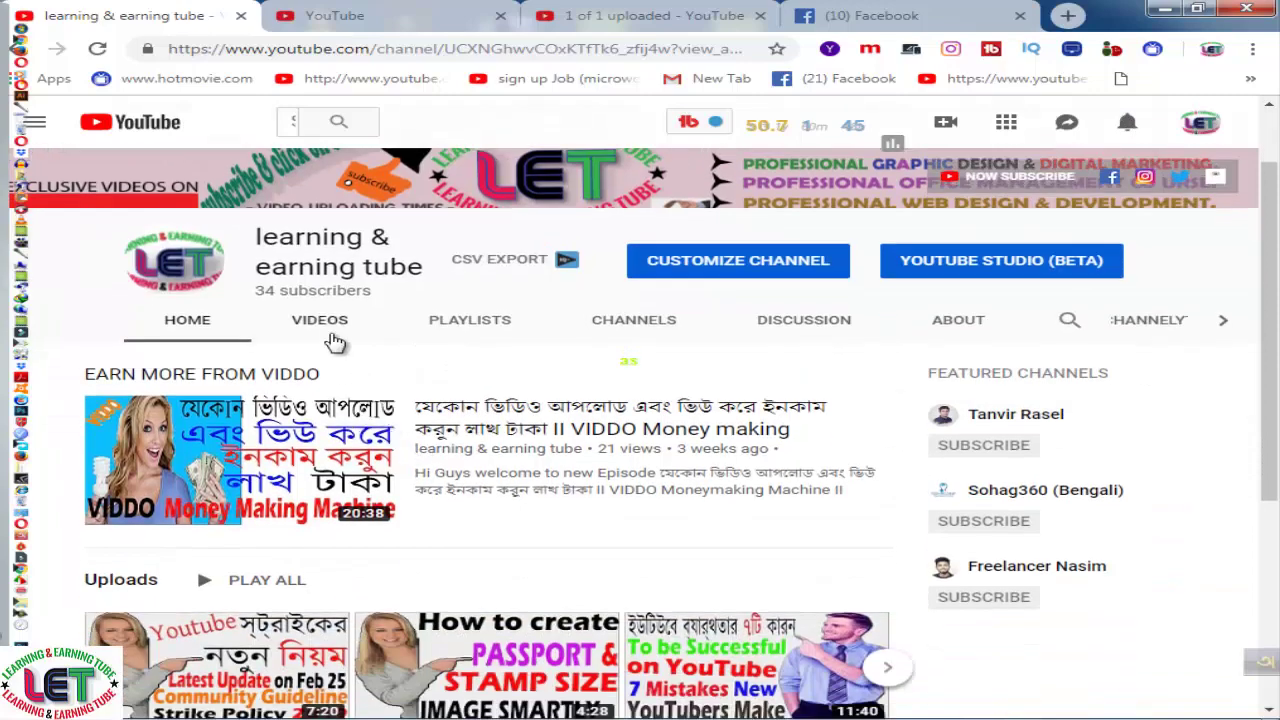
{"action": "left_click", "coordinate": [320, 320]}
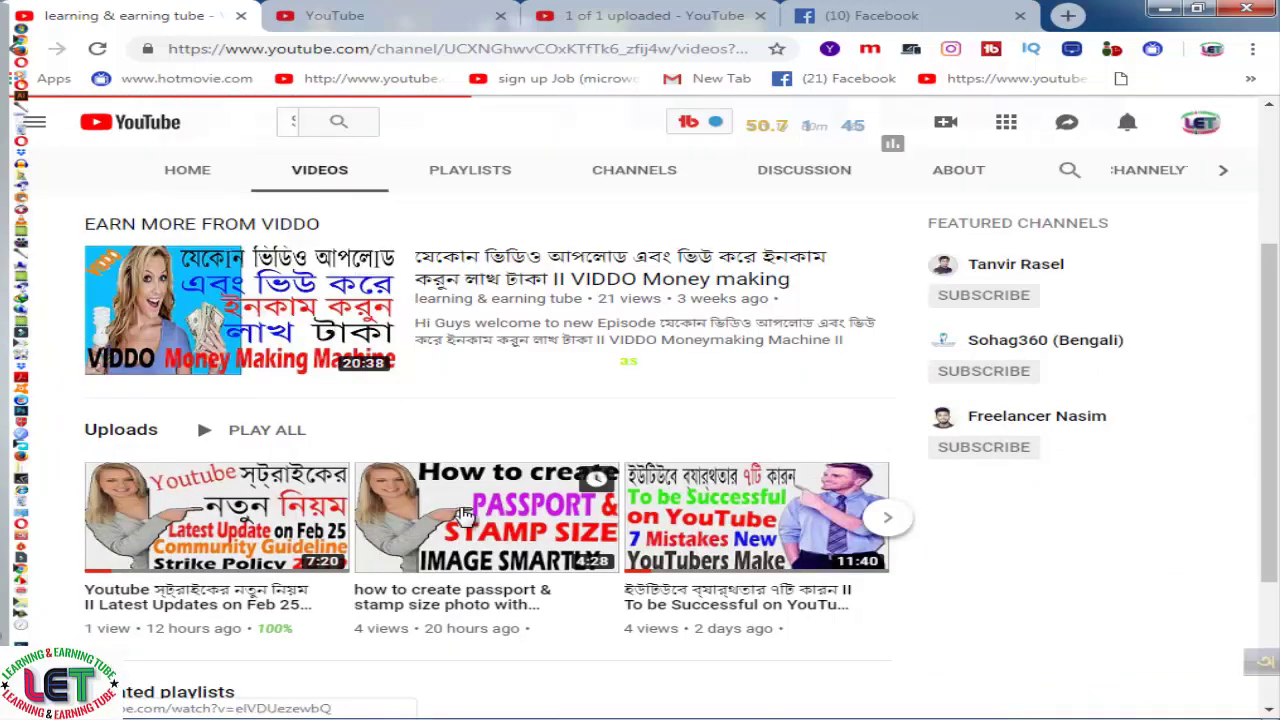
{"action": "scroll", "coordinate": [465, 515], "scroll_direction": "down", "scroll_amount": 2}
{"action": "scroll", "coordinate": [465, 515], "scroll_direction": "down", "scroll_amount": 7}
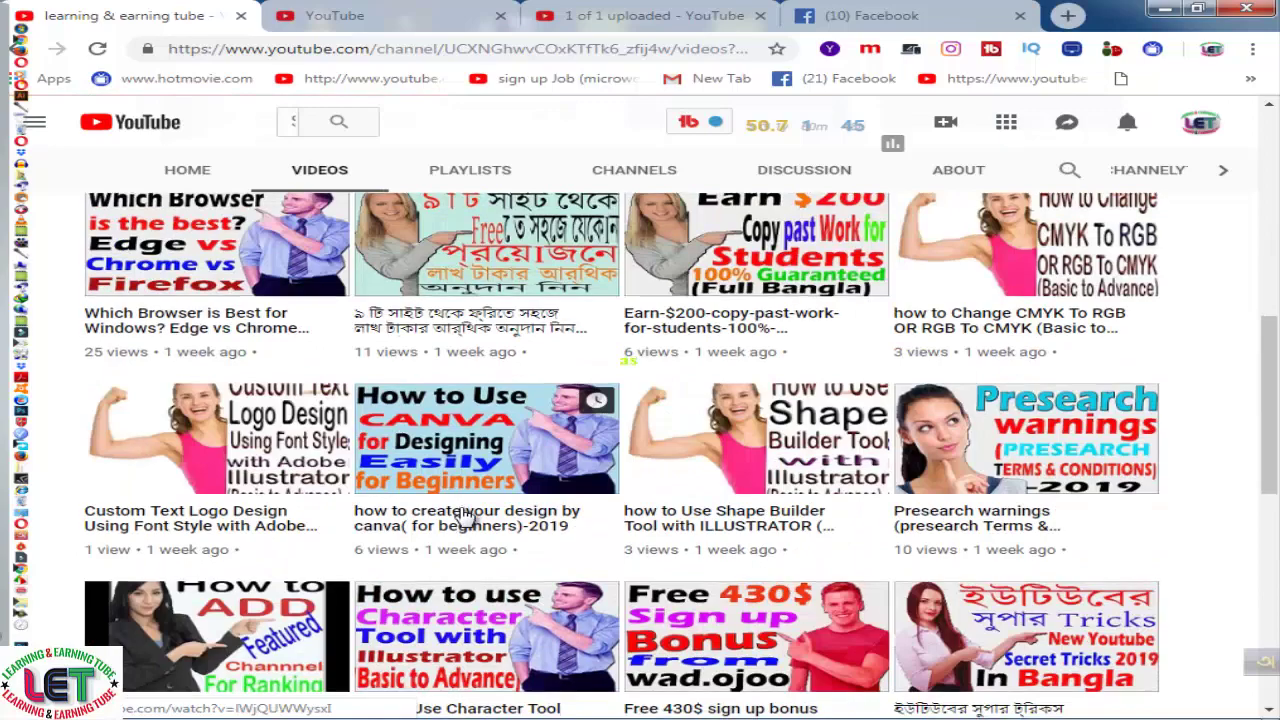
{"action": "scroll", "coordinate": [465, 515], "scroll_direction": "down", "scroll_amount": 6}
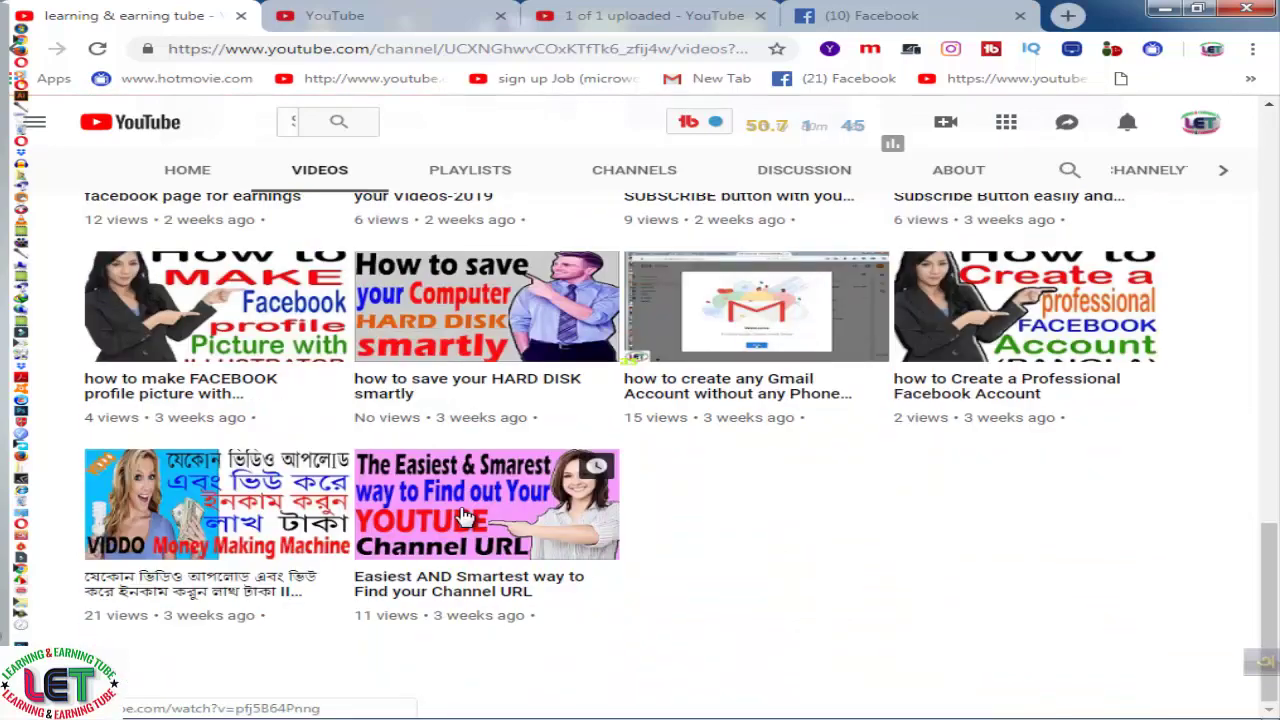
{"action": "scroll", "coordinate": [465, 515], "scroll_direction": "down", "scroll_amount": 6}
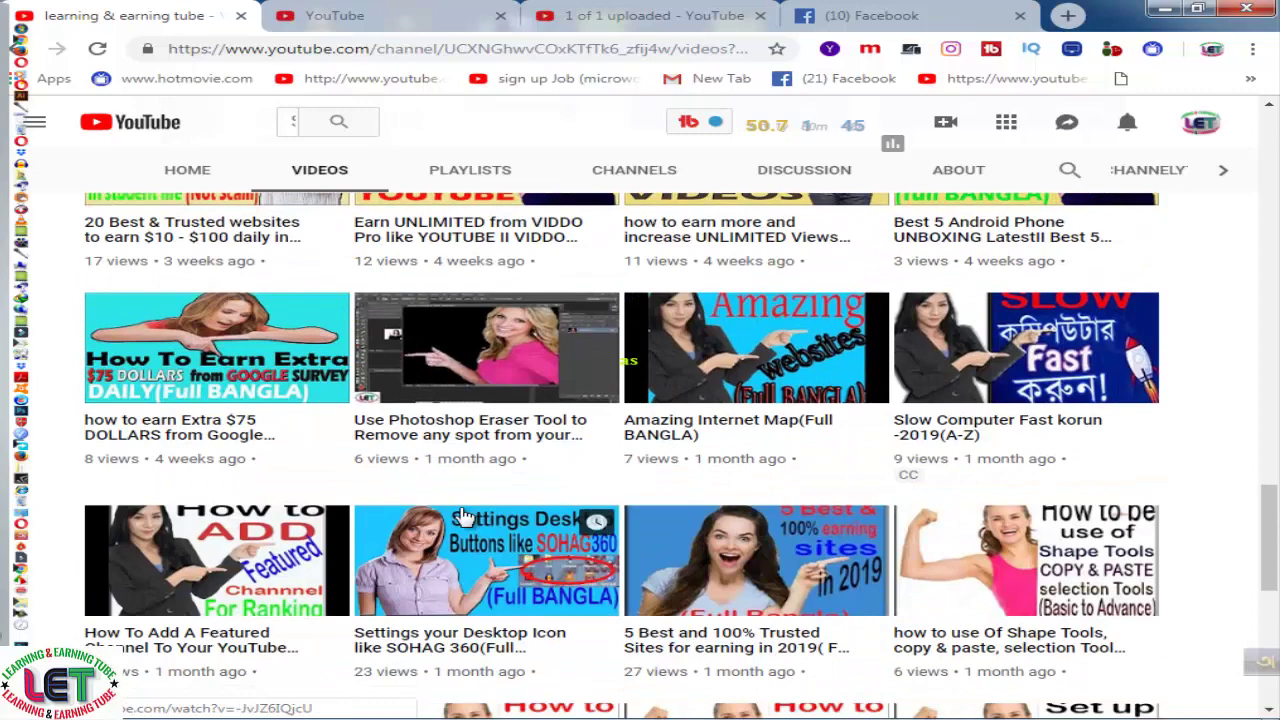
{"action": "scroll", "coordinate": [465, 515], "scroll_direction": "down", "scroll_amount": 6}
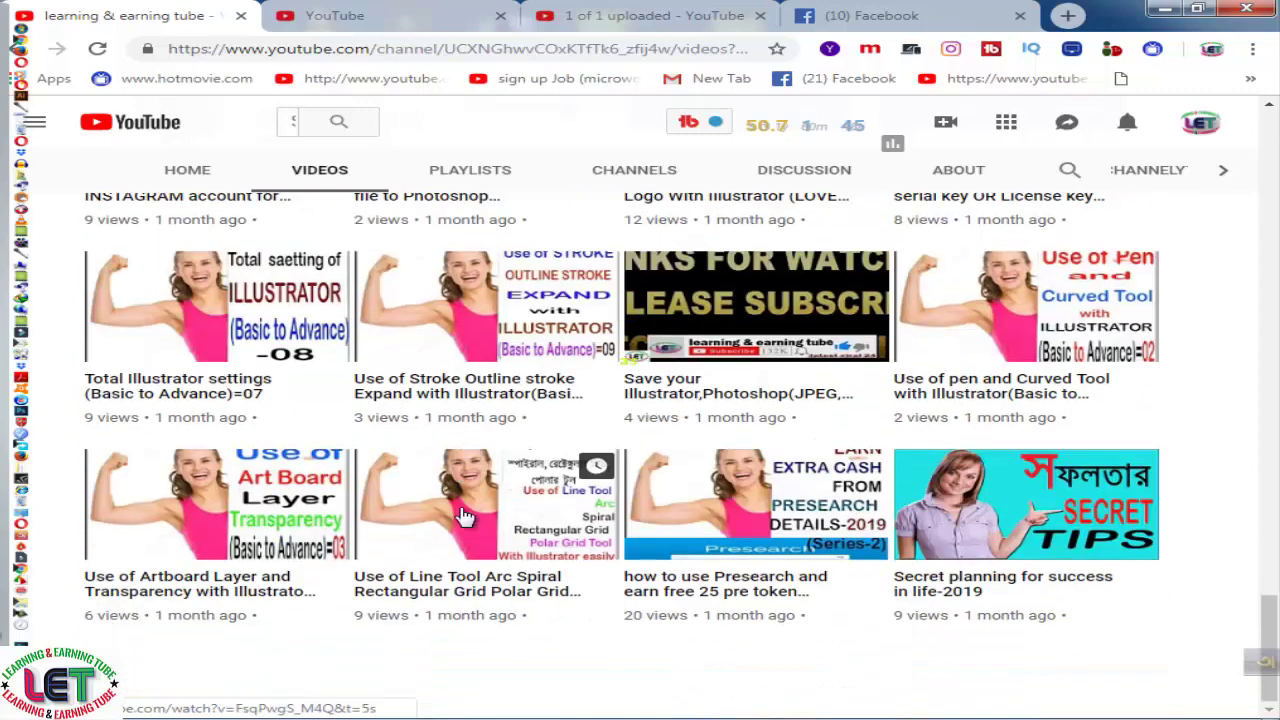
{"action": "scroll", "coordinate": [465, 515], "scroll_direction": "up", "scroll_amount": 5}
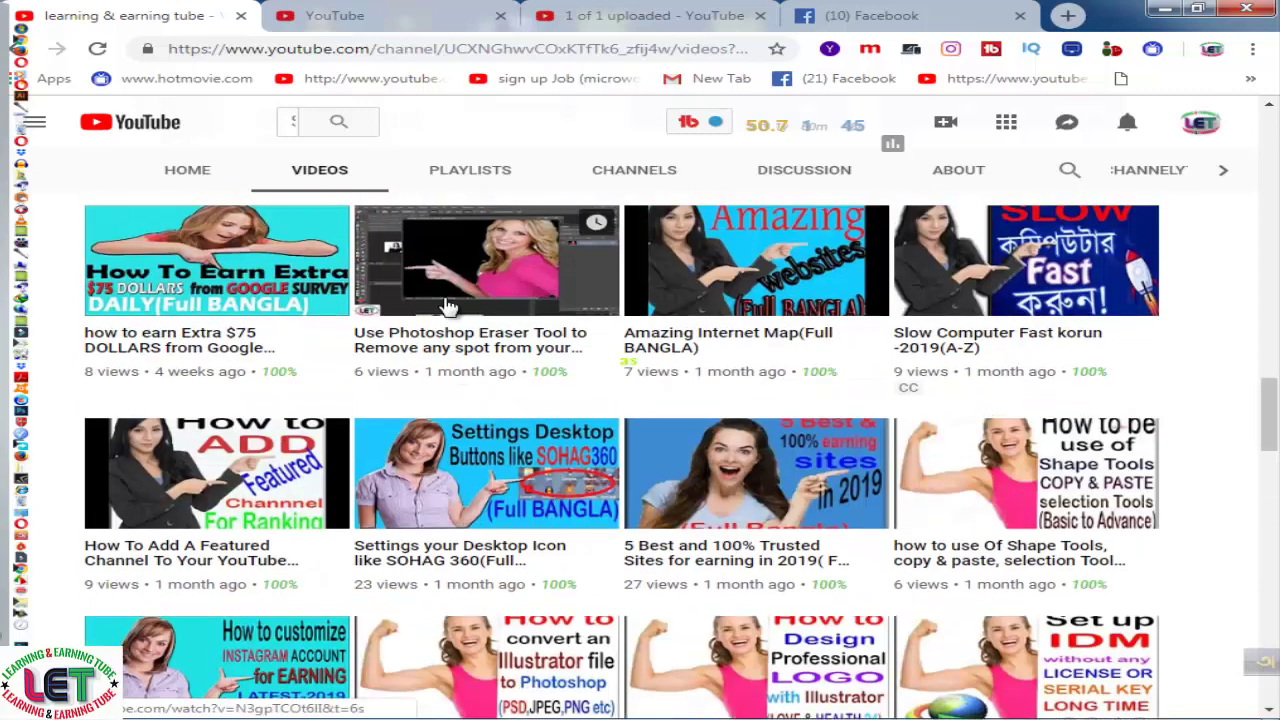
{"action": "left_click", "coordinate": [471, 178]}
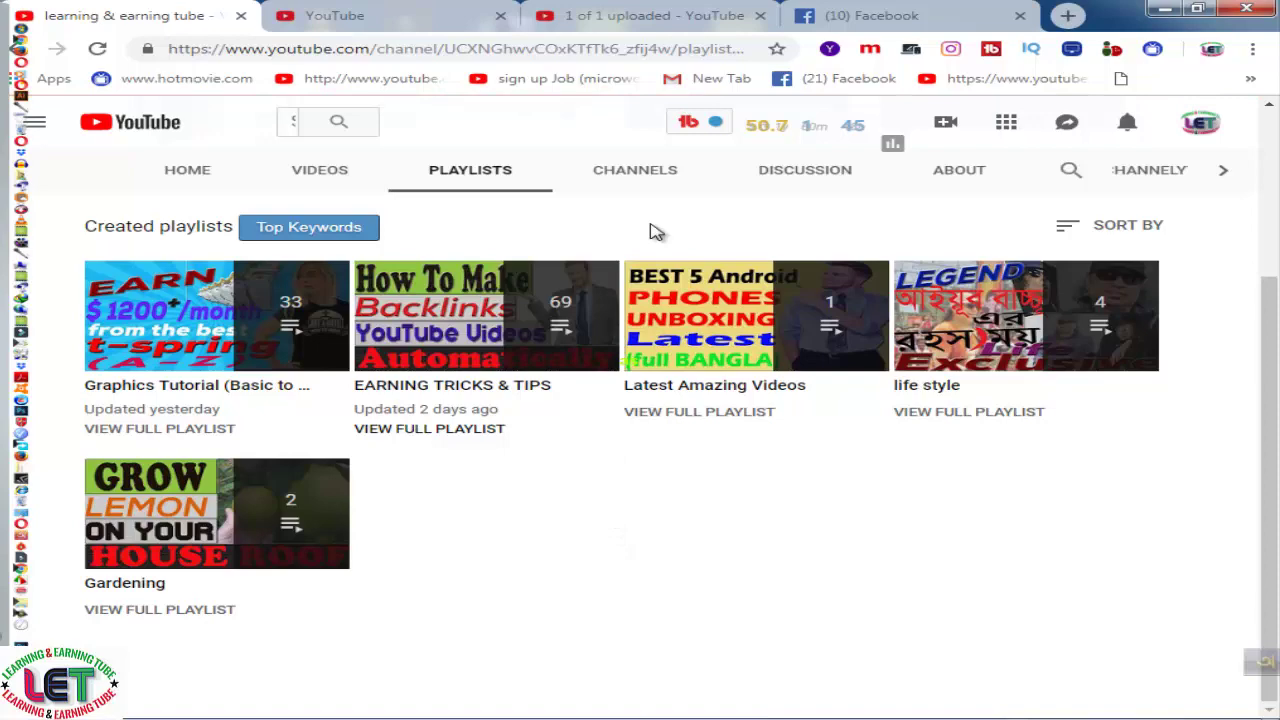
Switch to the uploaded video's details page and read its title from beginning to end.
{"action": "left_click", "coordinate": [663, 17]}
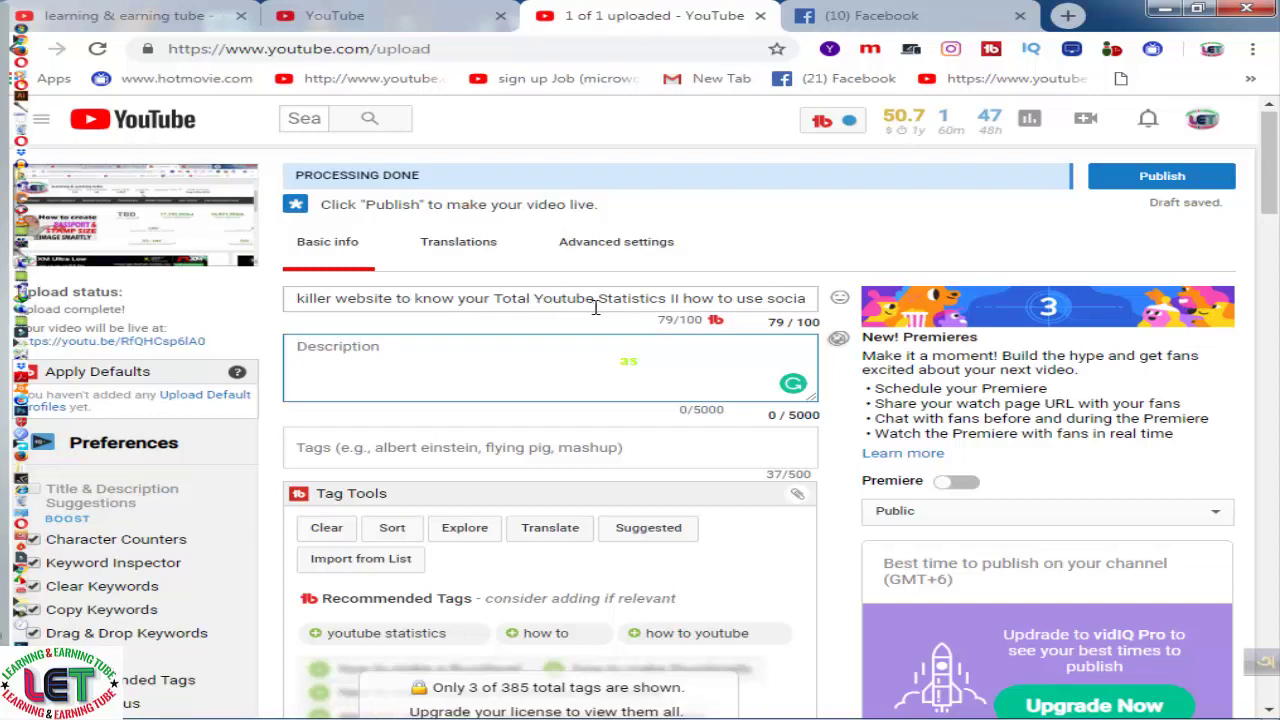
{"action": "left_click_drag", "start_coordinate": [686, 300], "coordinate": [799, 298]}
{"action": "left_click", "coordinate": [799, 298]}
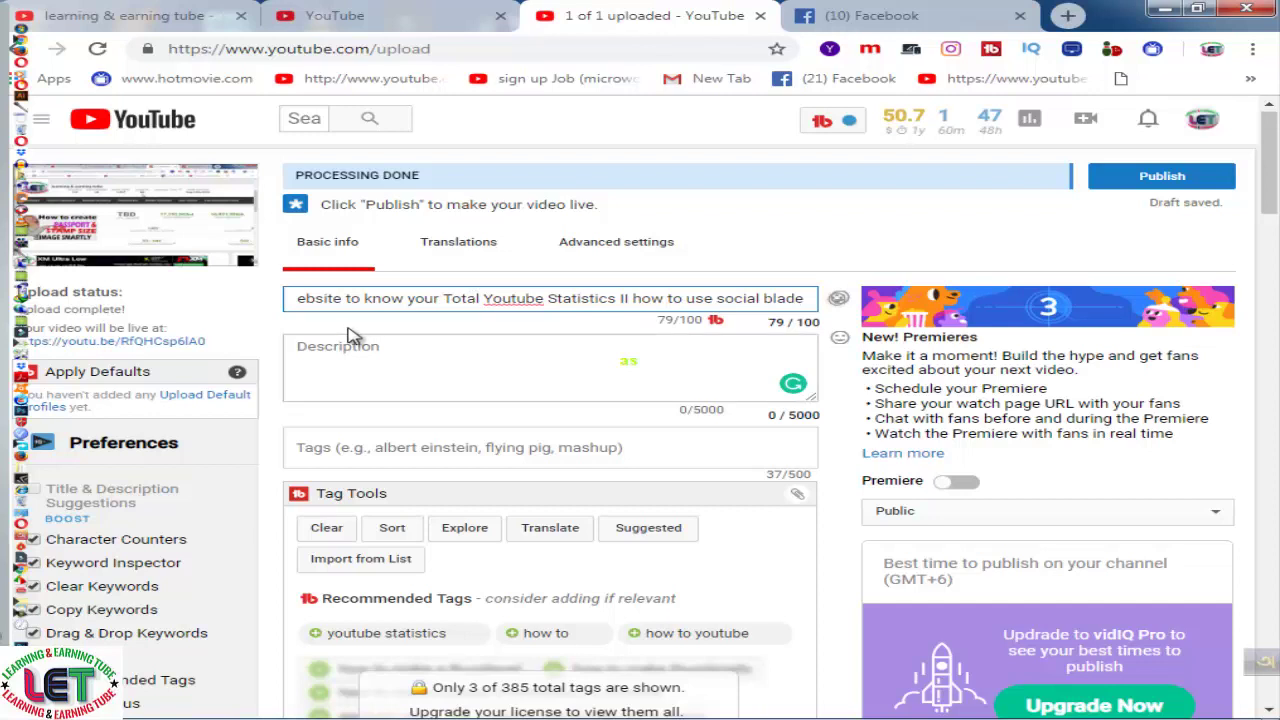
{"action": "left_click_drag", "start_coordinate": [298, 298], "coordinate": [286, 300]}
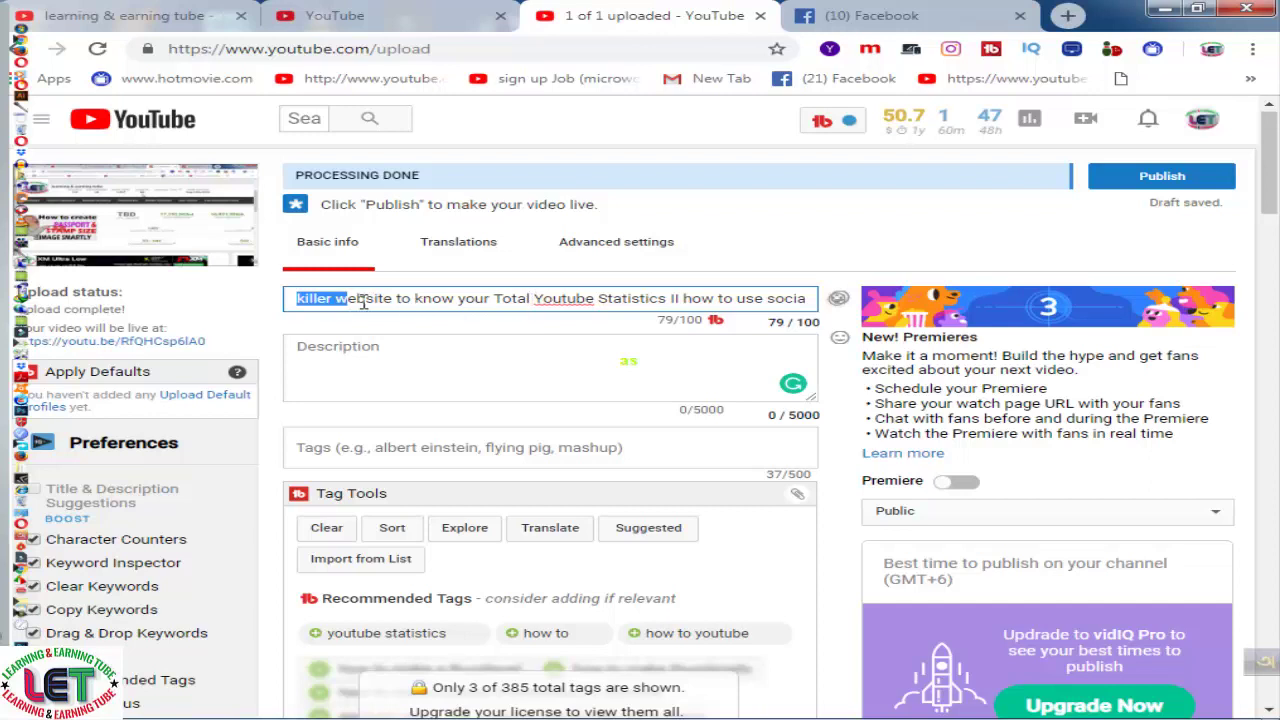
{"action": "left_click", "coordinate": [465, 301]}
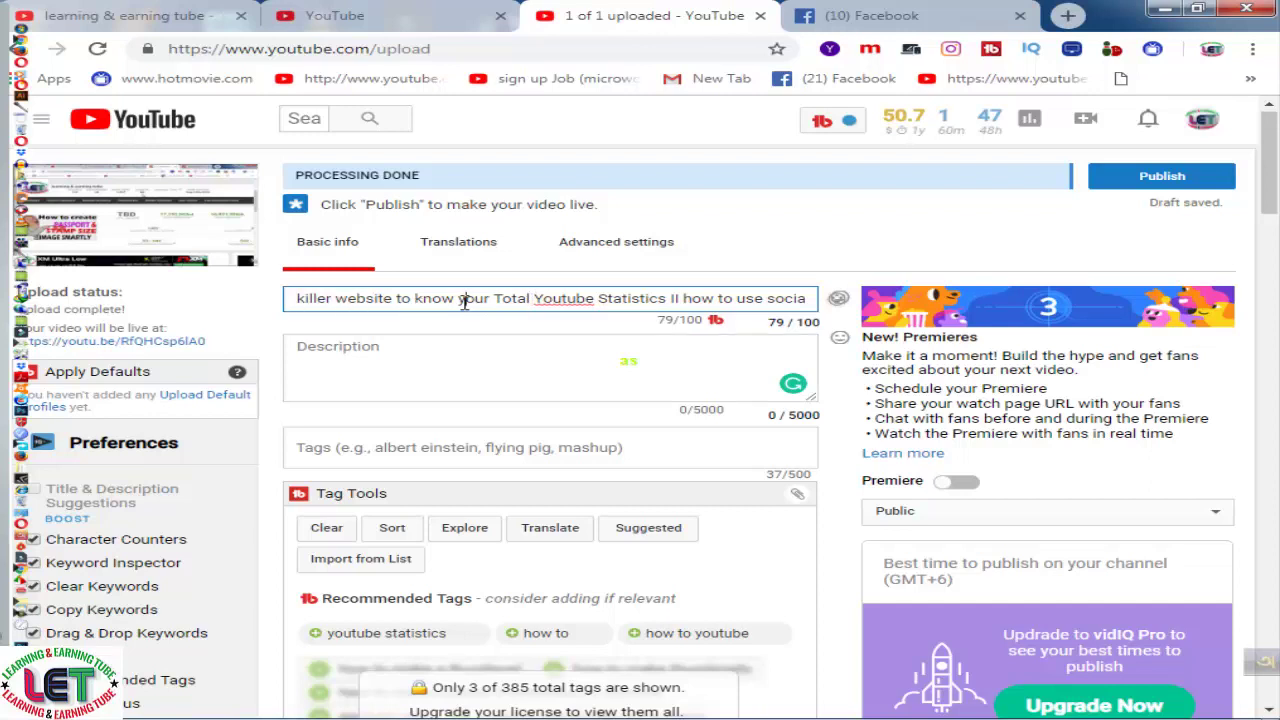
Review the upload's description and tags fields, the thumbnail choices and the SEO checklist.
{"action": "left_click", "coordinate": [419, 356]}
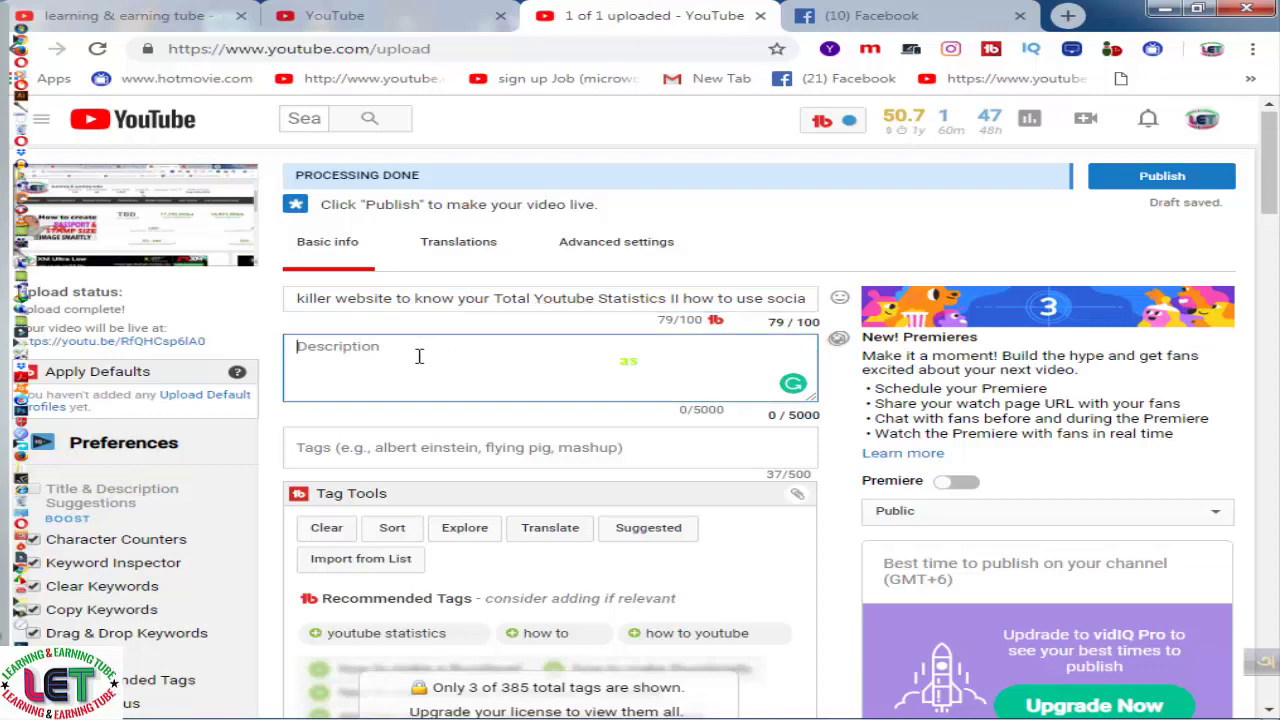
{"action": "scroll", "coordinate": [419, 356], "scroll_direction": "down", "scroll_amount": 2}
{"action": "left_click", "coordinate": [462, 270]}
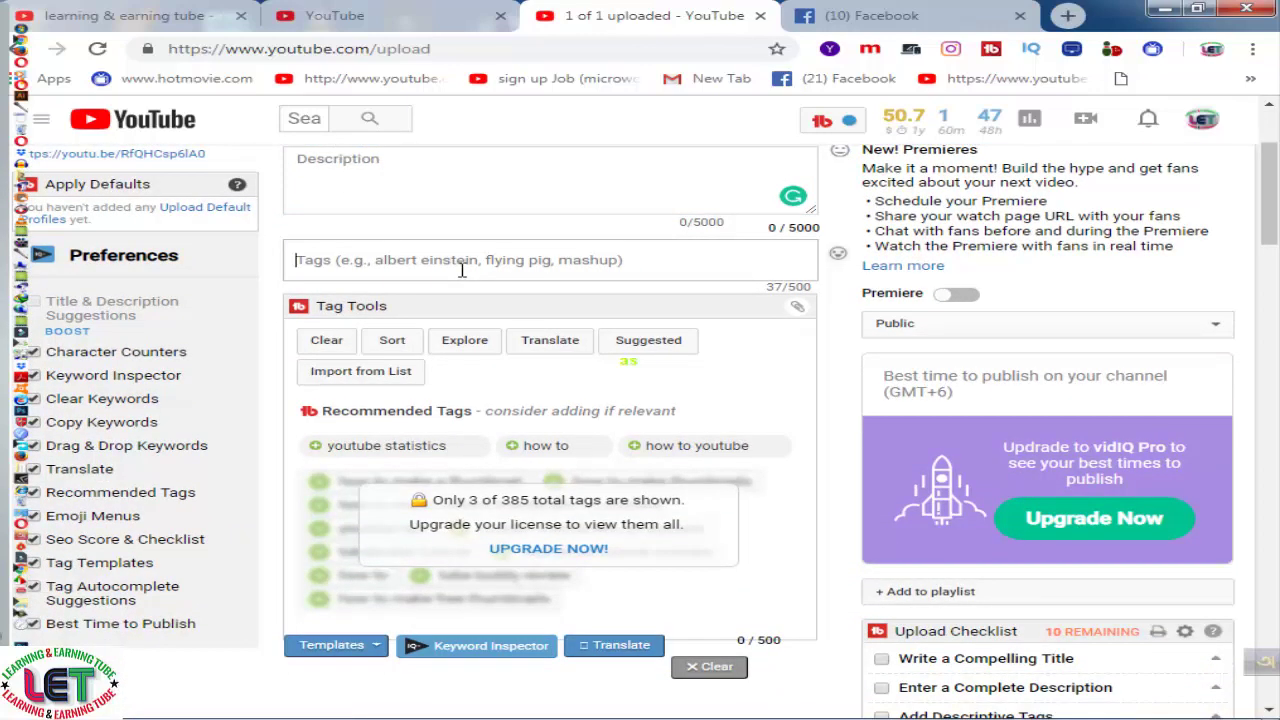
{"action": "scroll", "coordinate": [727, 530], "scroll_direction": "down", "scroll_amount": 3}
{"action": "scroll", "coordinate": [727, 530], "scroll_direction": "down", "scroll_amount": 14}
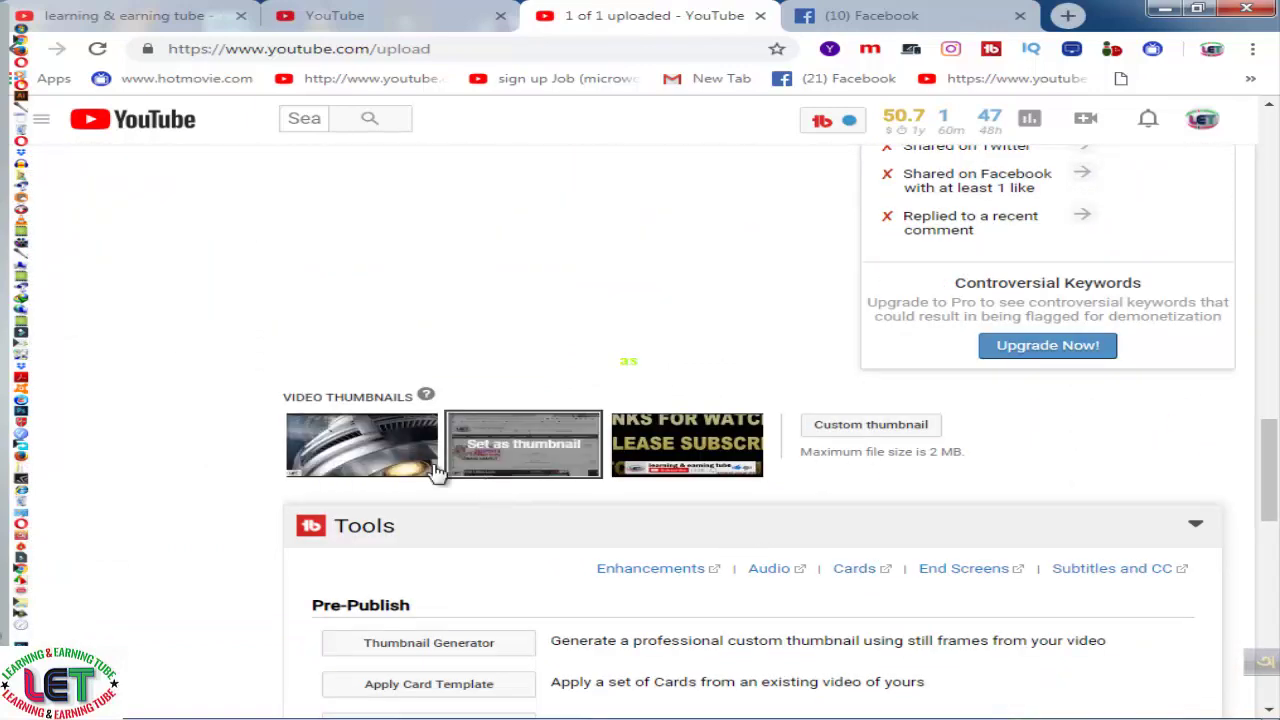
{"action": "scroll", "coordinate": [620, 448], "scroll_direction": "up", "scroll_amount": 6}
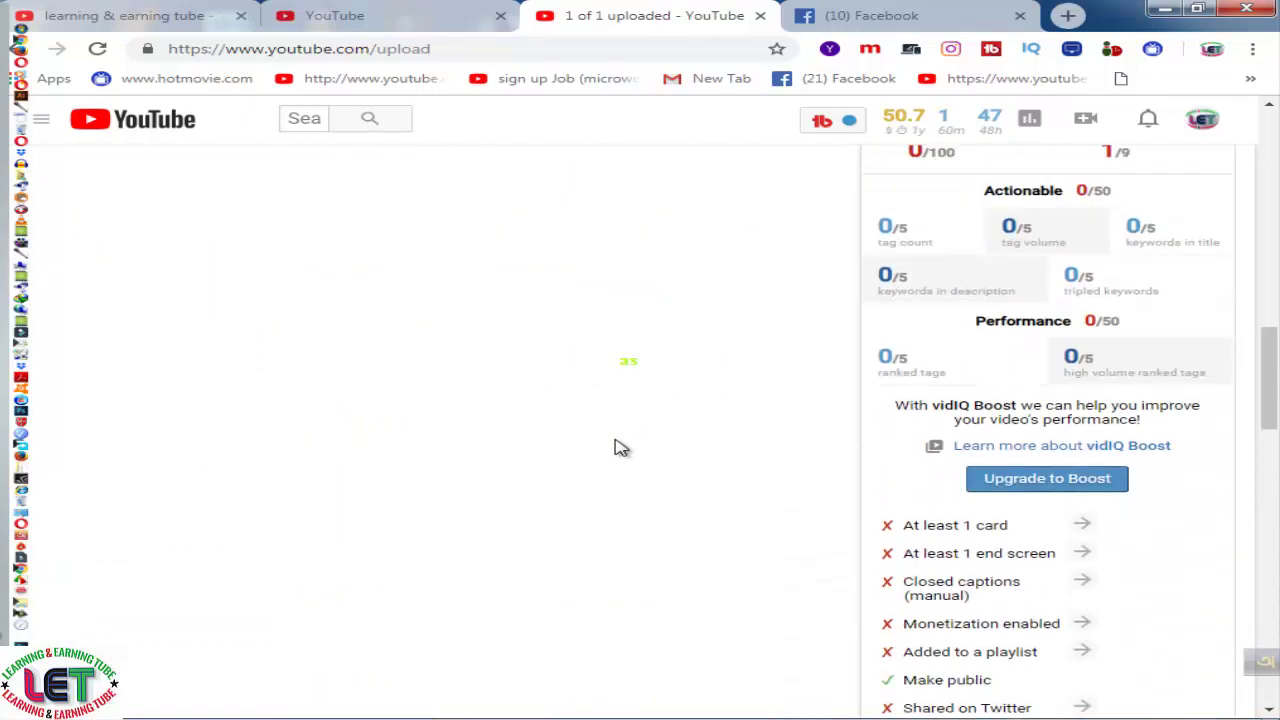
{"action": "scroll", "coordinate": [620, 448], "scroll_direction": "up", "scroll_amount": 8}
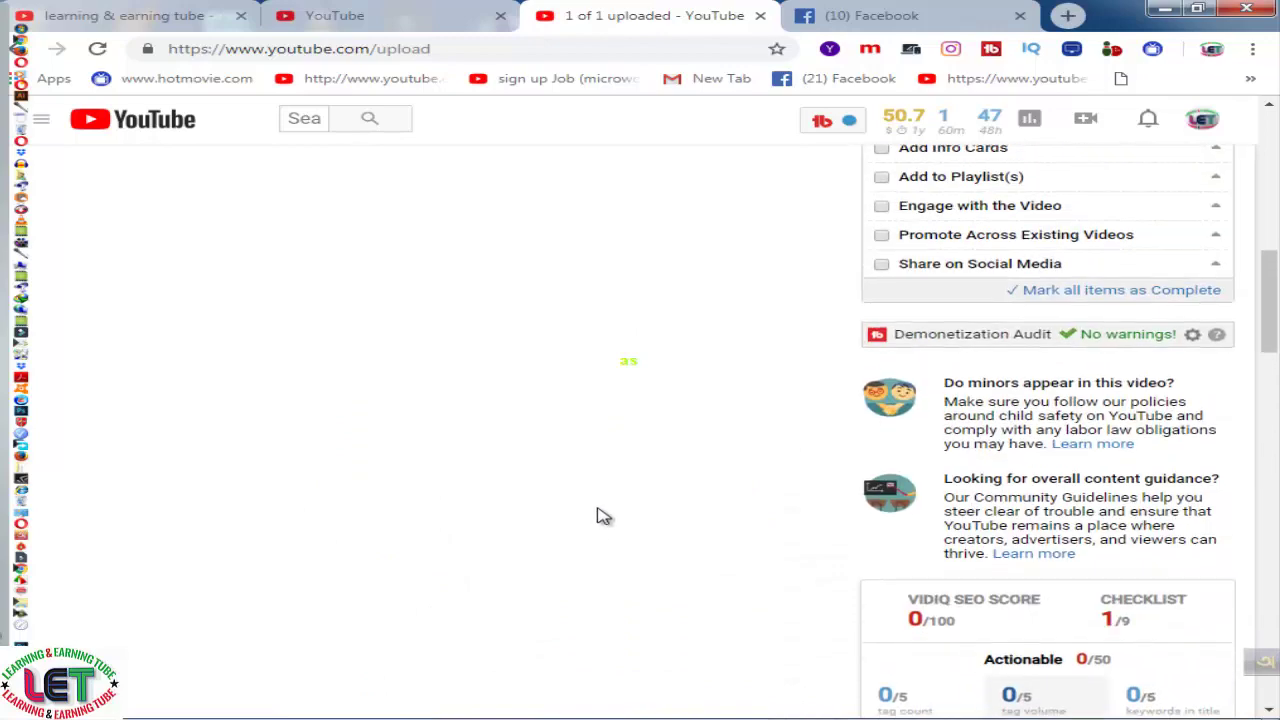
{"action": "scroll", "coordinate": [590, 530], "scroll_direction": "up", "scroll_amount": 3}
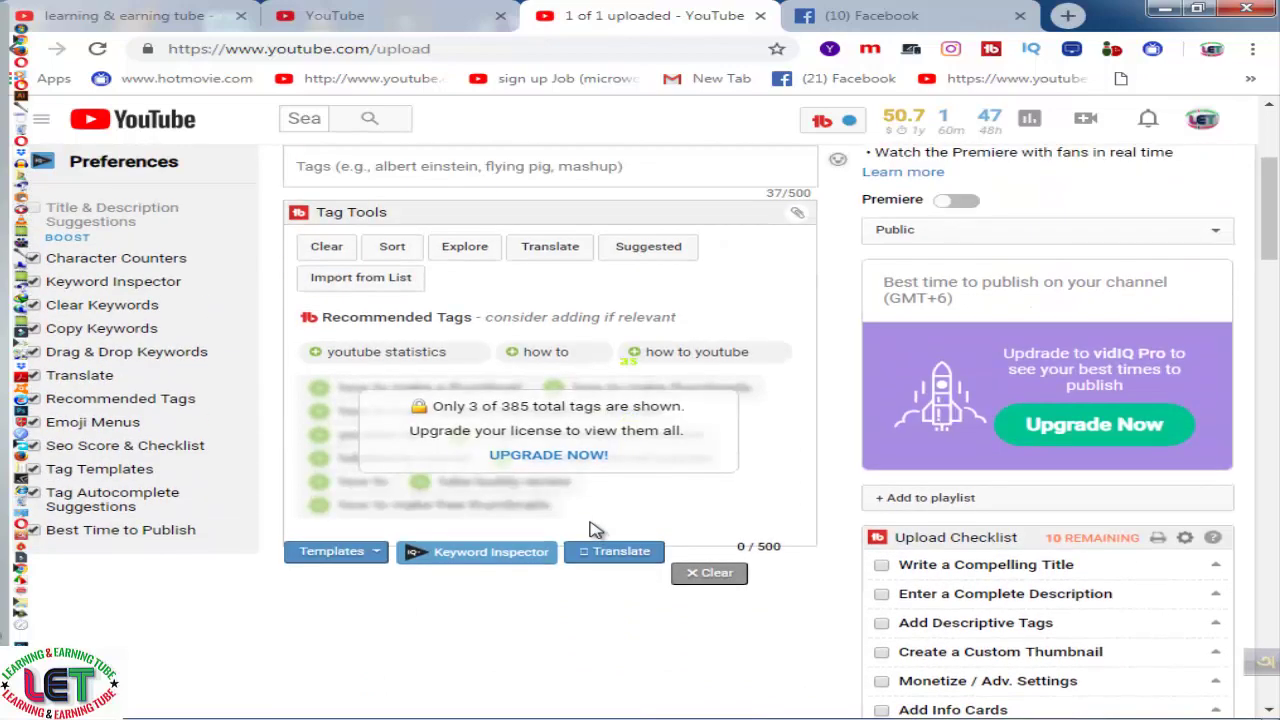
{"action": "scroll", "coordinate": [590, 530], "scroll_direction": "up", "scroll_amount": 1}
{"action": "scroll", "coordinate": [505, 381], "scroll_direction": "up", "scroll_amount": 2}
{"action": "left_click", "coordinate": [366, 455]}
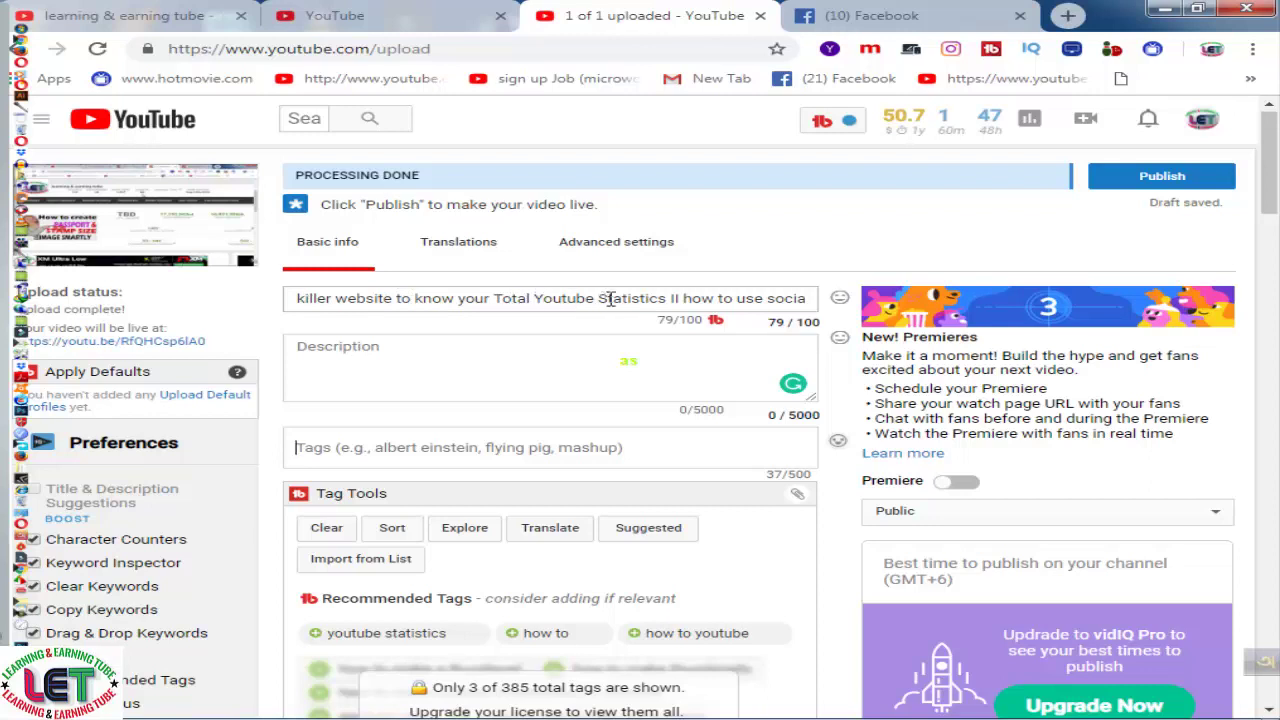
Copy "how to" from the video title and add it as a tag.
{"action": "left_click_drag", "start_coordinate": [683, 298], "coordinate": [735, 299]}
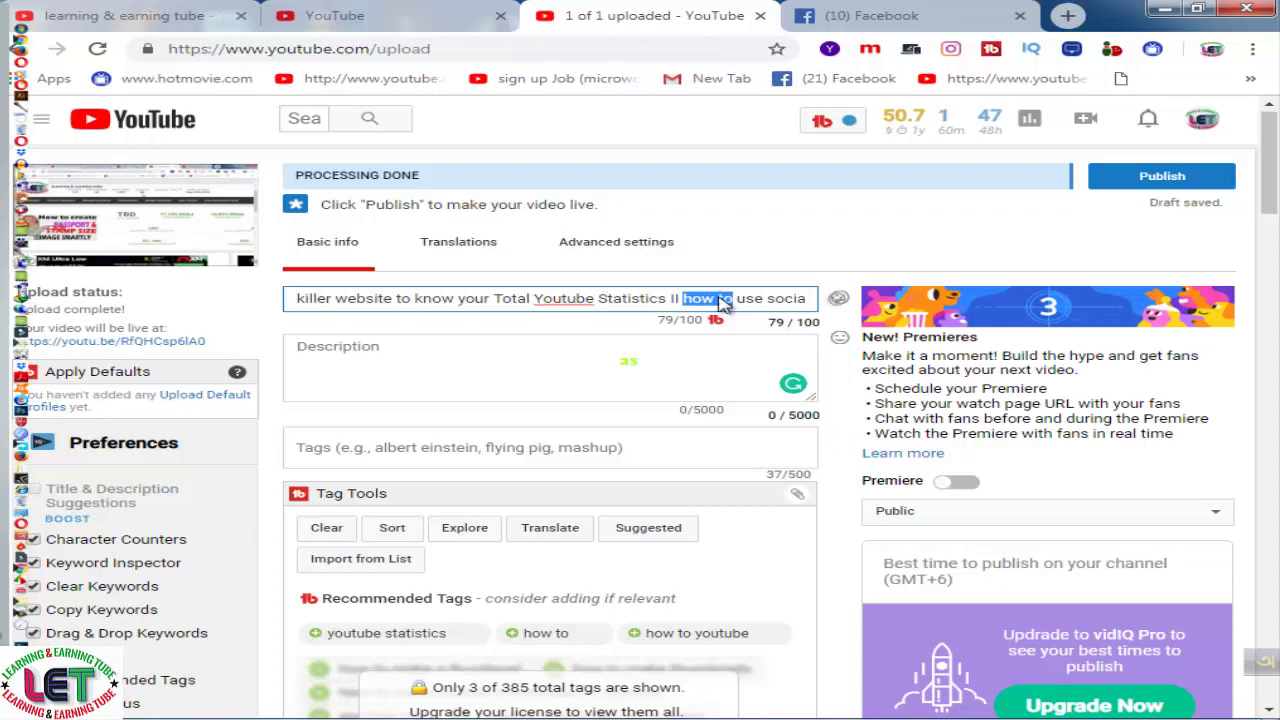
{"action": "right_click", "coordinate": [720, 298]}
{"action": "left_click", "coordinate": [768, 337]}
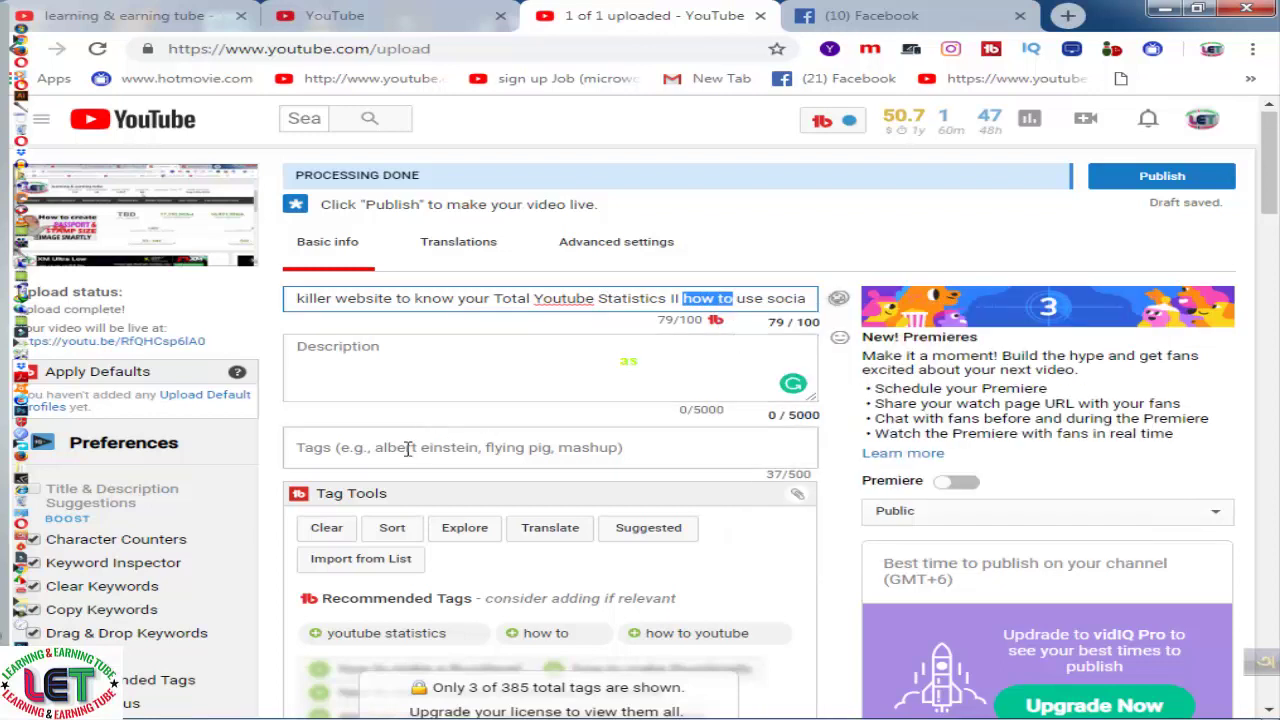
{"action": "left_click", "coordinate": [410, 447]}
{"action": "right_click", "coordinate": [410, 447]}
{"action": "left_click", "coordinate": [463, 565]}
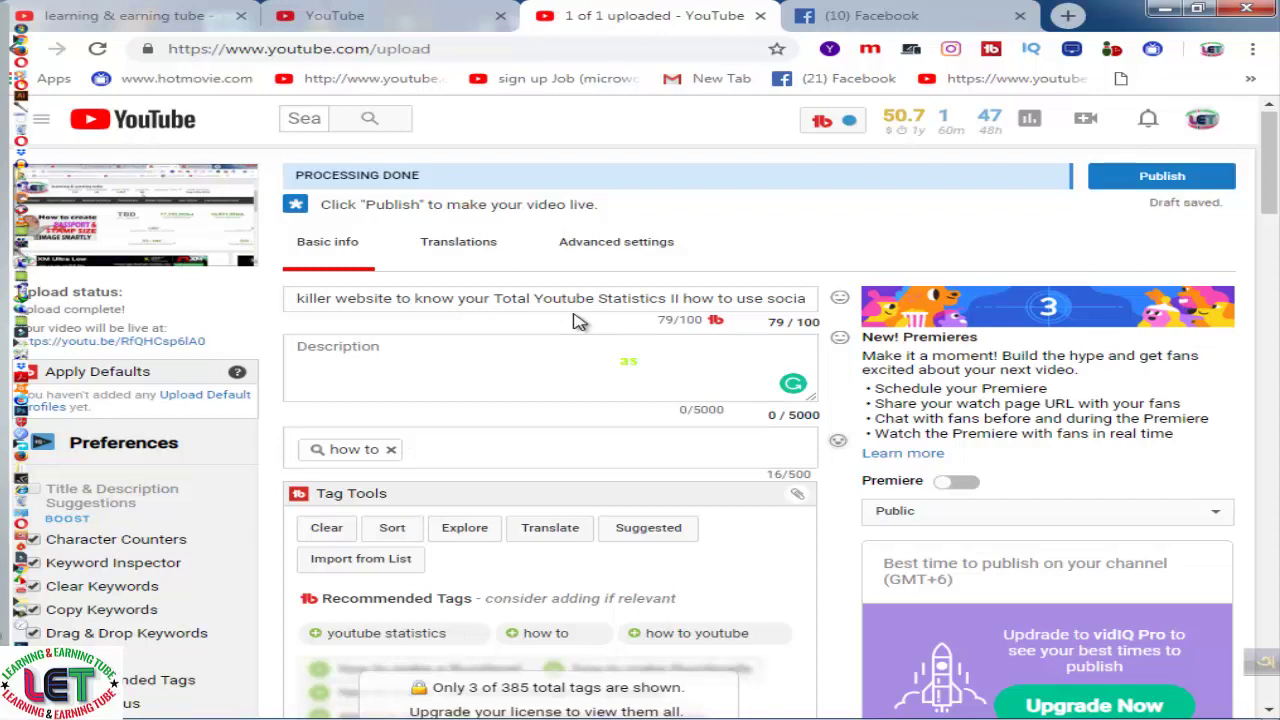
Add "how" and "to" as two separate video tags, copying "how" from the title.
{"action": "left_click_drag", "start_coordinate": [716, 299], "coordinate": [686, 296]}
{"action": "right_click", "coordinate": [686, 297]}
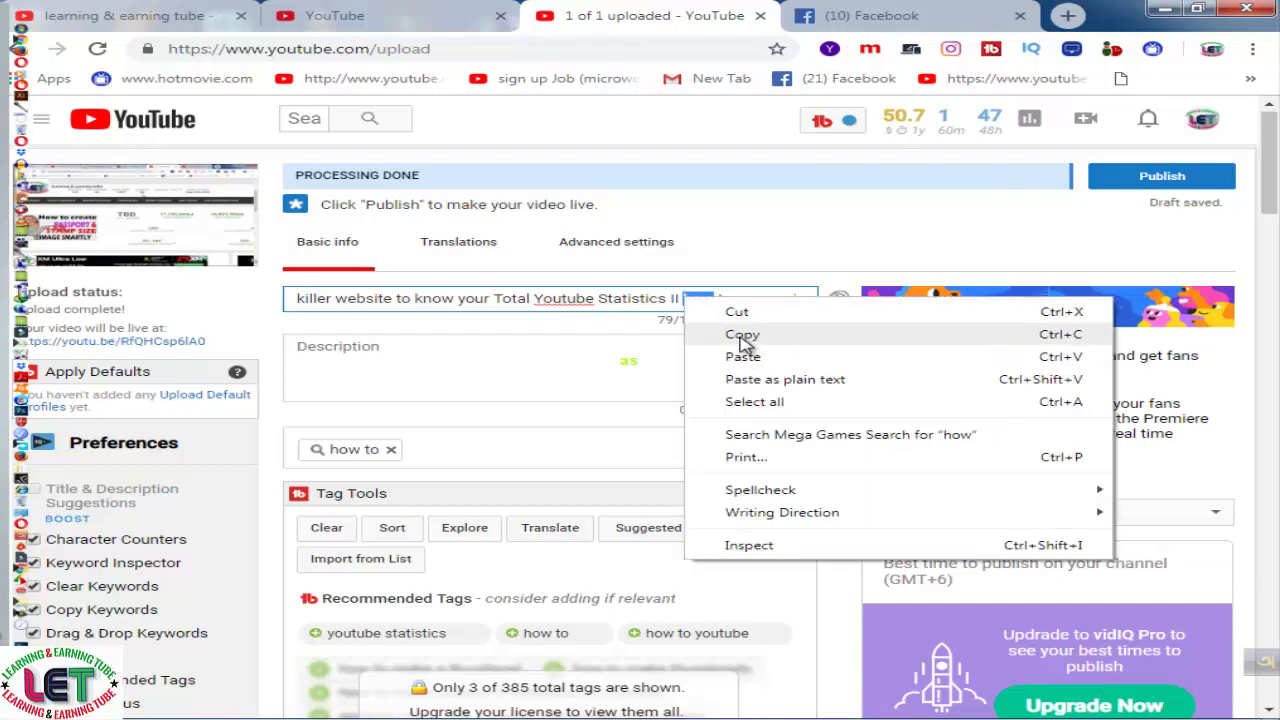
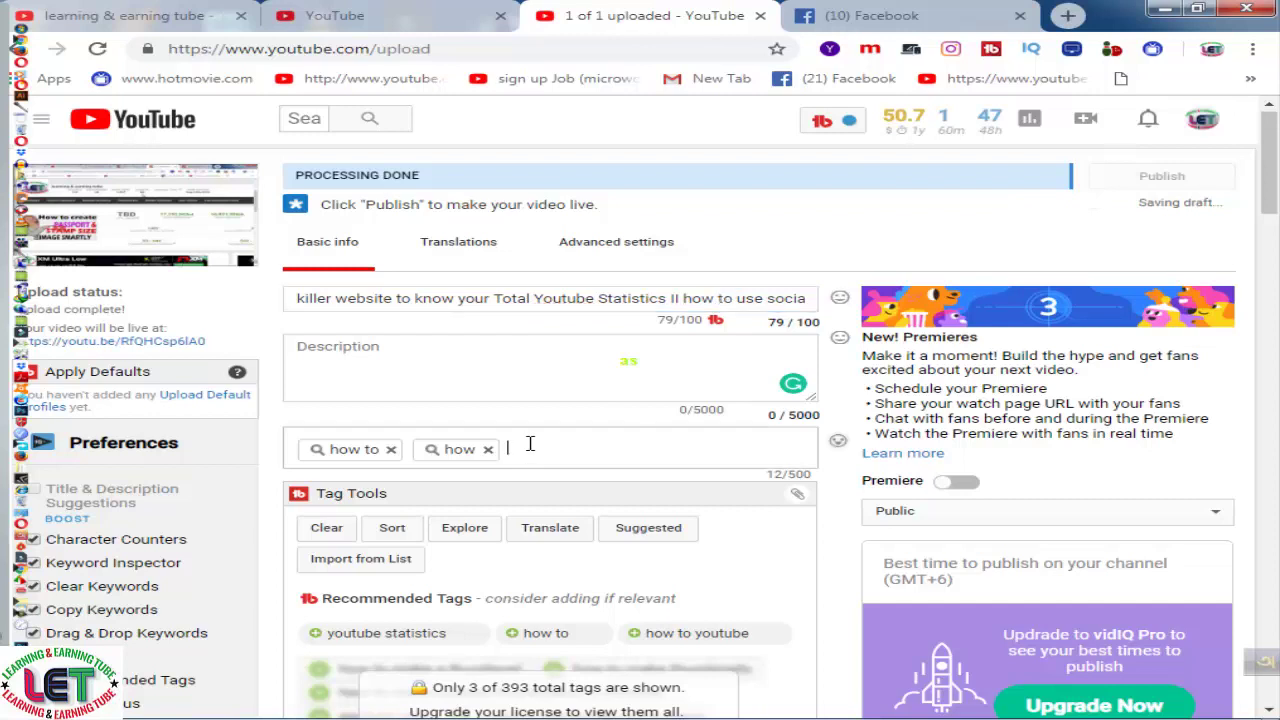
{"action": "type", "text": "to"}
{"action": "key", "text": "Return"}
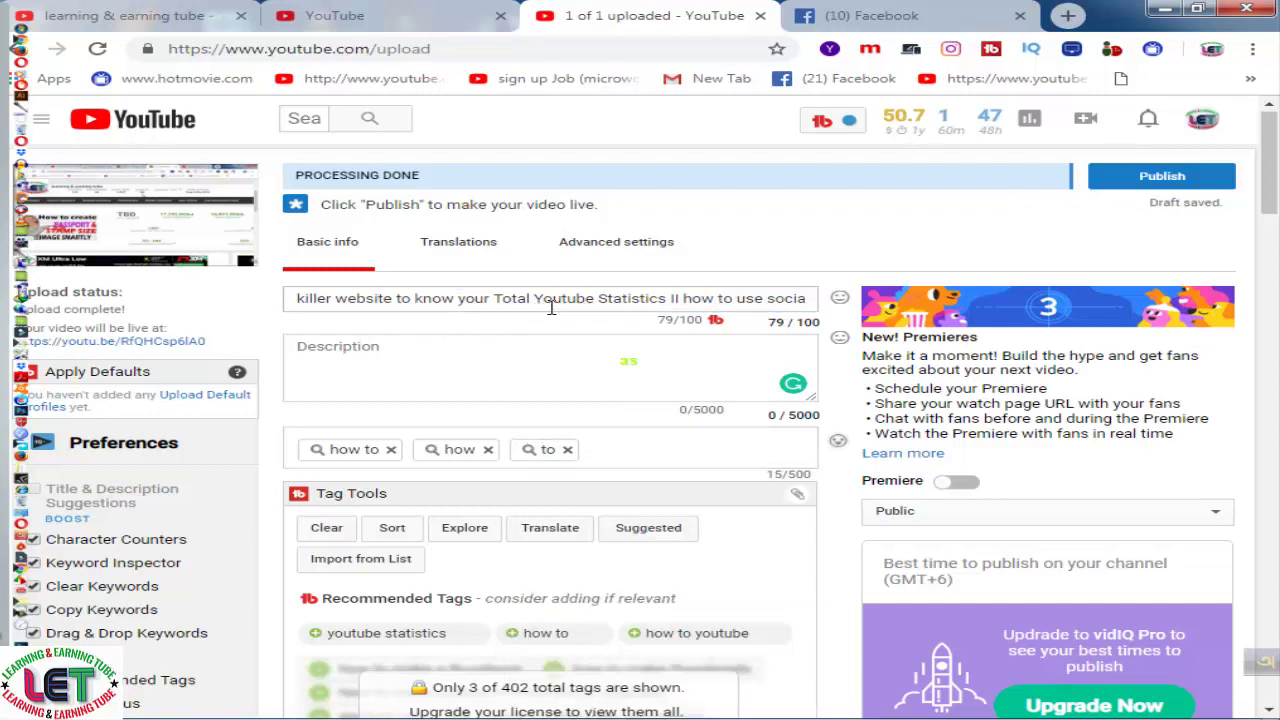
Copy "social blade" from the end of the video title and add it as a tag.
{"action": "left_click", "coordinate": [766, 300]}
{"action": "left_click_drag", "start_coordinate": [768, 300], "coordinate": [807, 302]}
{"action": "key", "text": "ctrl+c"}
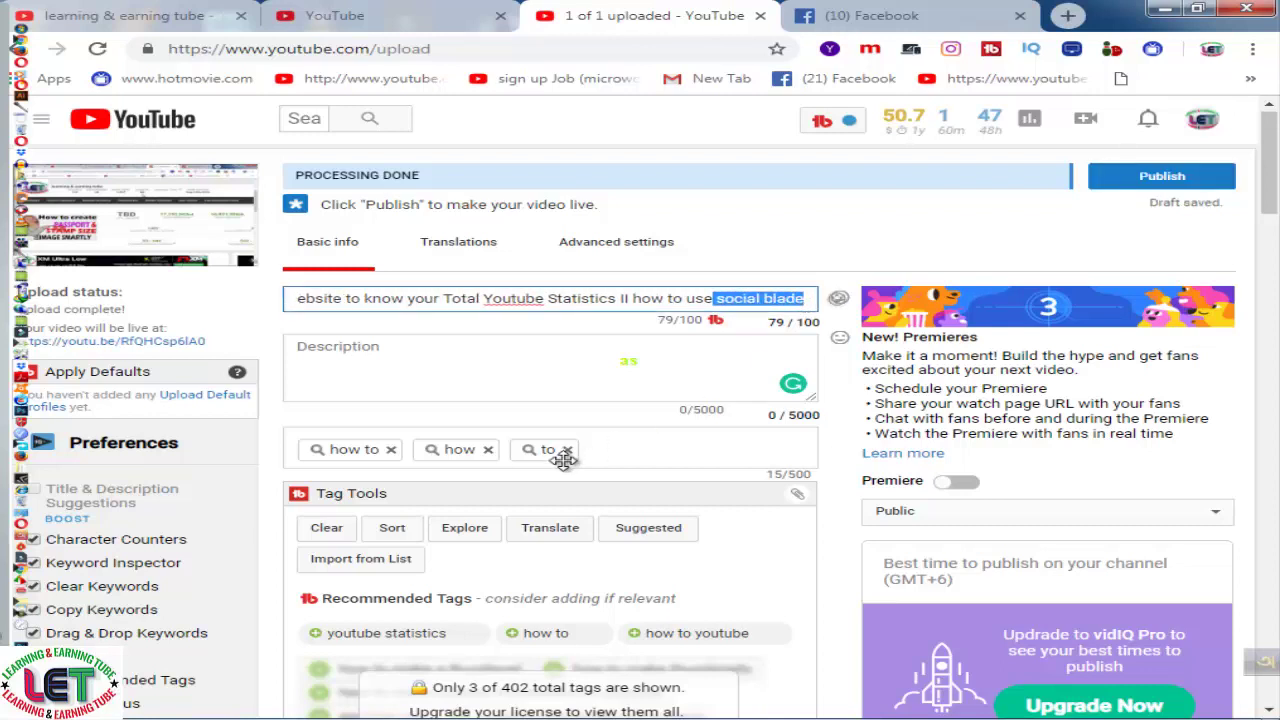
{"action": "left_click", "coordinate": [600, 452]}
{"action": "key", "text": "ctrl+v"}
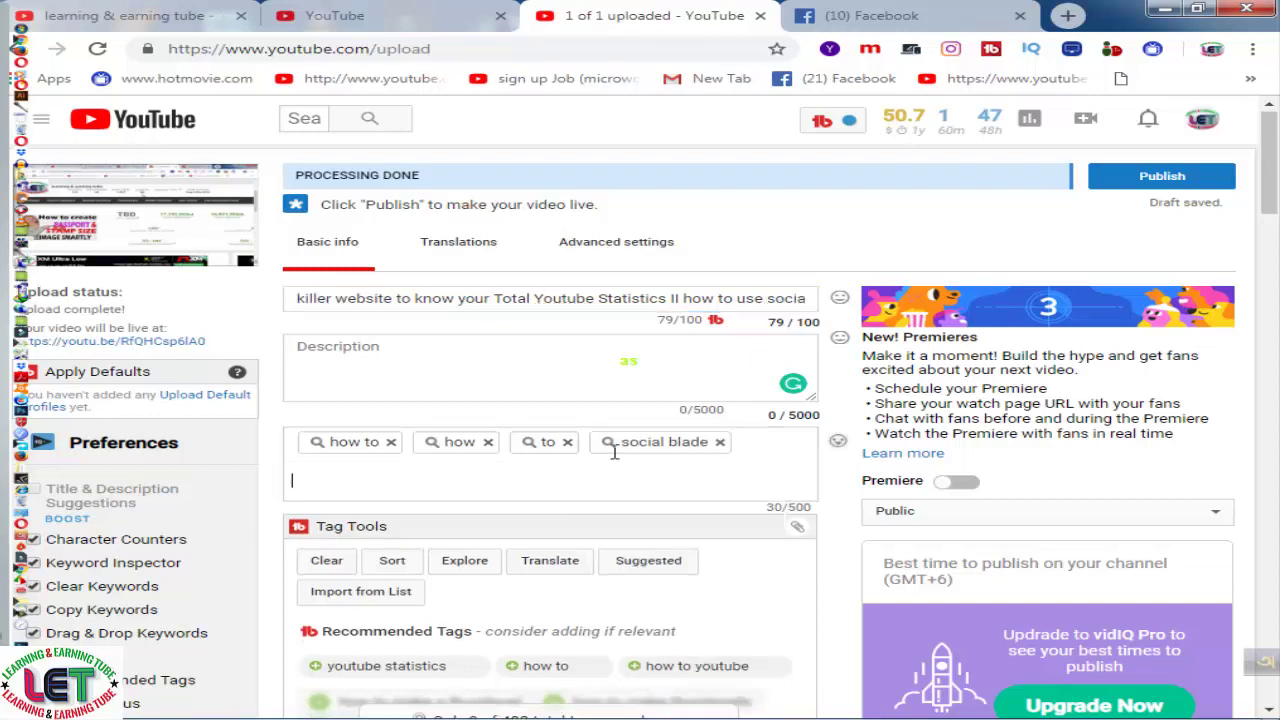
Copy "killer website" from the start of the video title and add it as a tag.
{"action": "left_click_drag", "start_coordinate": [293, 300], "coordinate": [392, 300]}
{"action": "key", "text": "ctrl+c"}
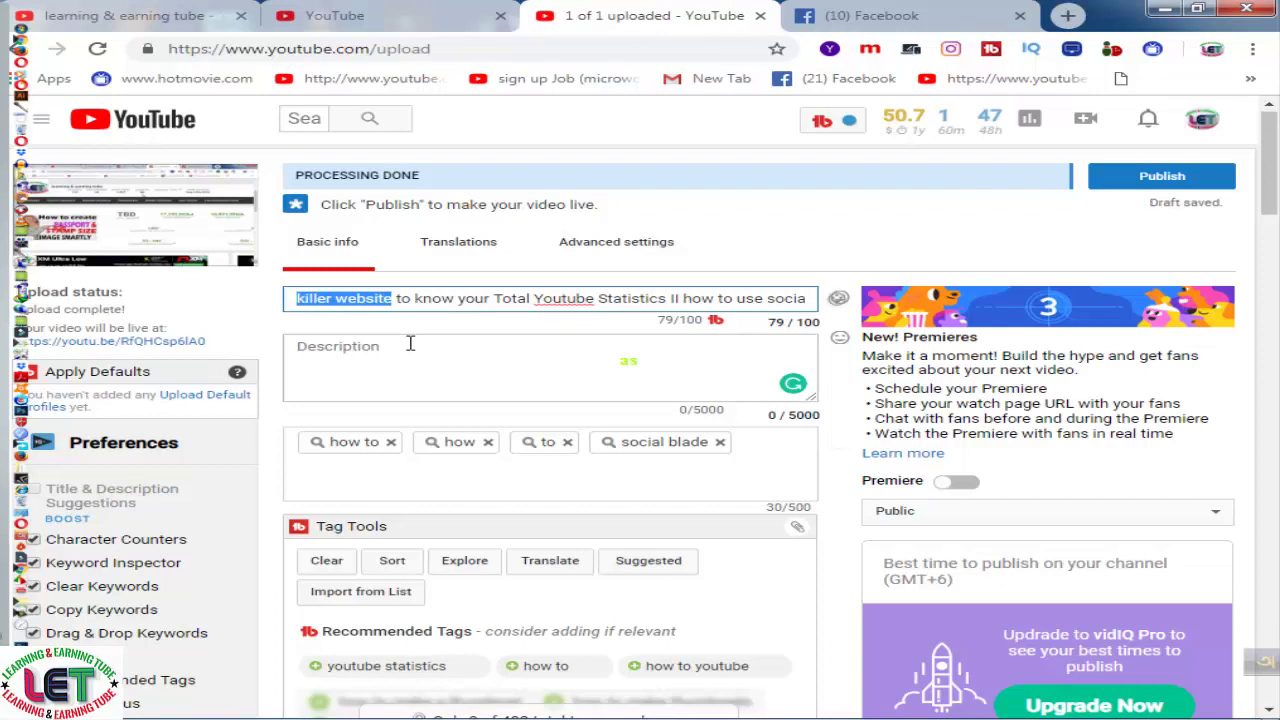
{"action": "left_click", "coordinate": [755, 457]}
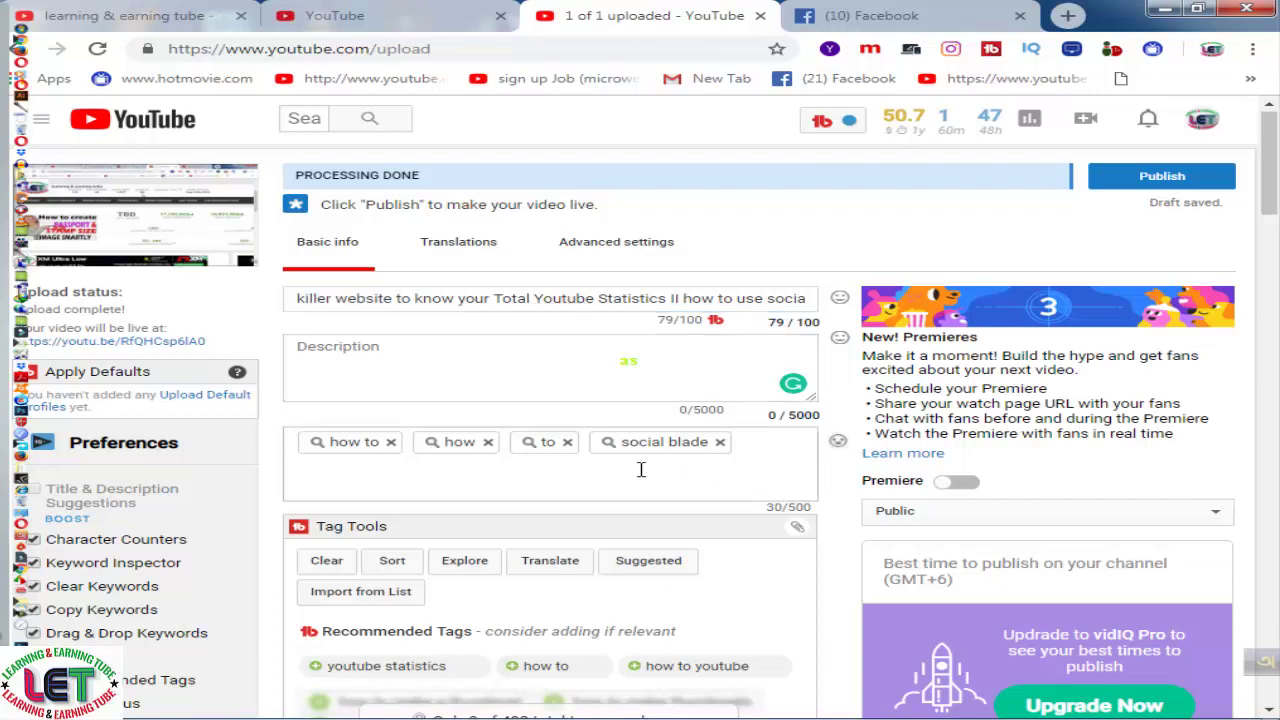
{"action": "key", "text": "ctrl+v"}
{"action": "key", "text": "Return"}
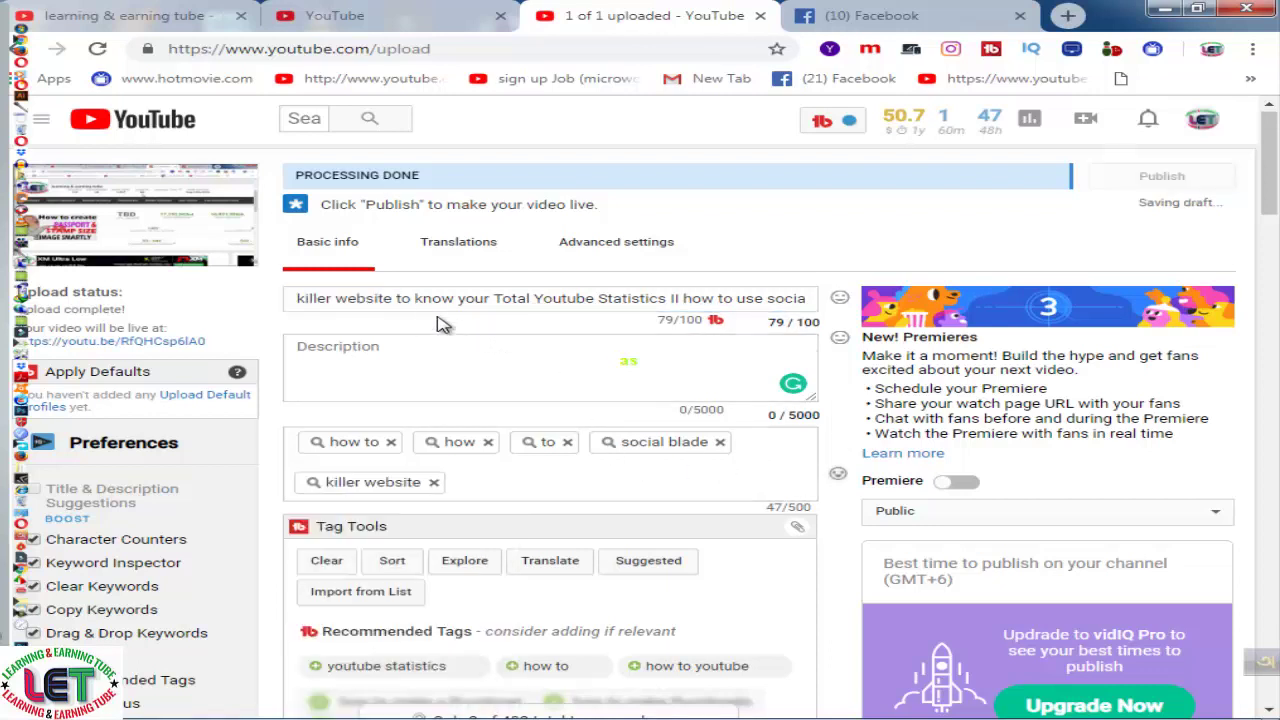
Copy "to know your Total Youtube" from the video title and add it as a tag.
{"action": "left_click_drag", "start_coordinate": [397, 297], "coordinate": [596, 290]}
{"action": "key", "text": "ctrl+c"}
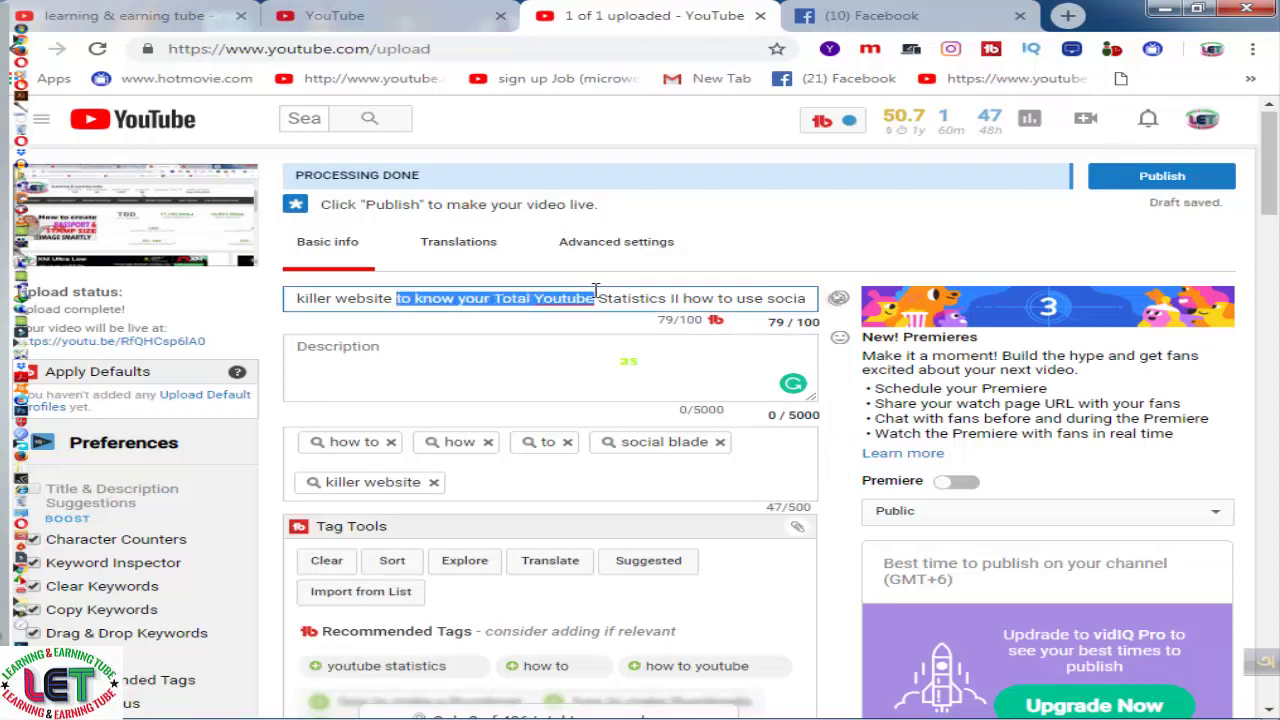
{"action": "left_click", "coordinate": [500, 483]}
{"action": "key", "text": "ctrl+v"}
{"action": "key", "text": "Return"}
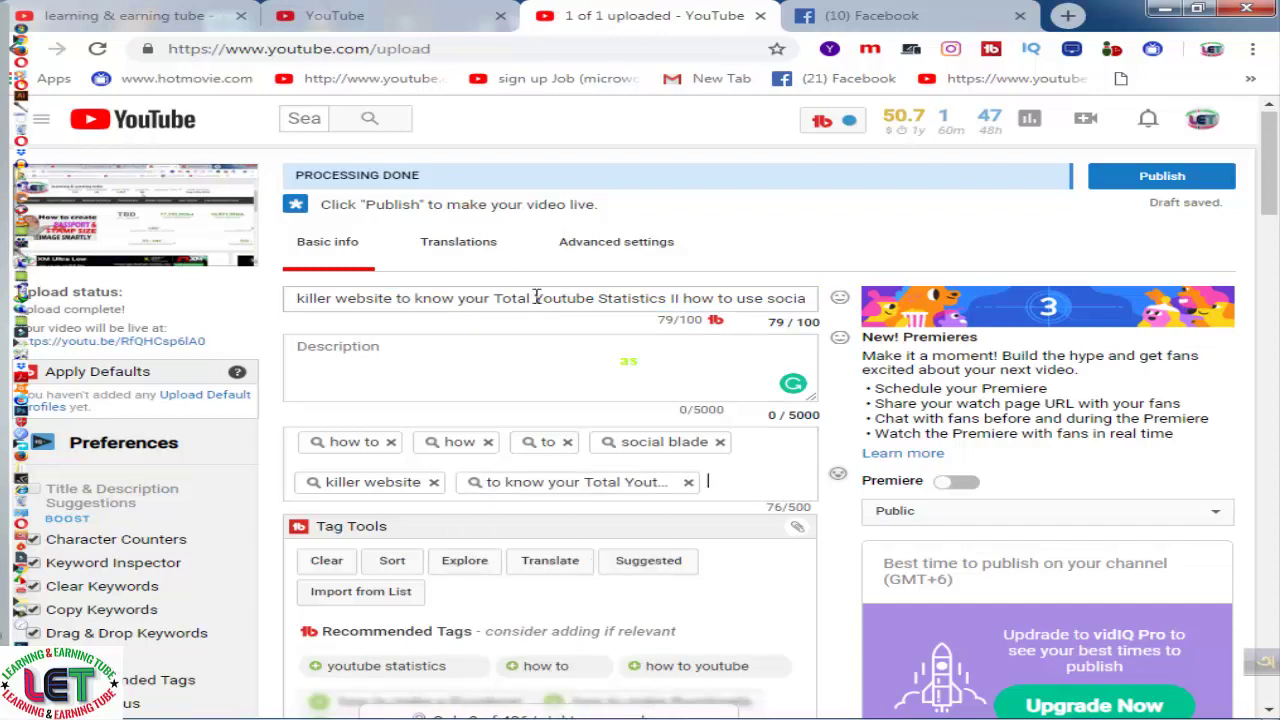
Copy "Youtube Statistics" from the video title and add it as a tag.
{"action": "left_click_drag", "start_coordinate": [534, 297], "coordinate": [666, 292]}
{"action": "key", "text": "ctrl+c"}
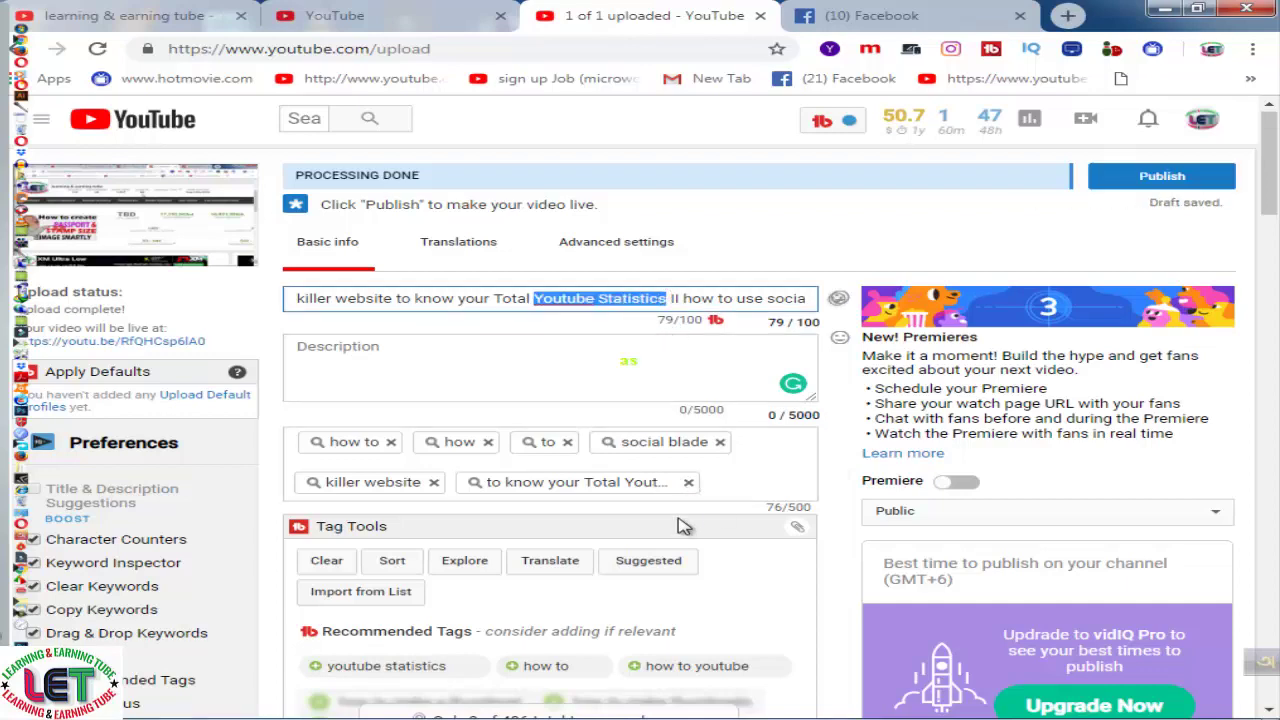
{"action": "scroll", "coordinate": [672, 523], "scroll_direction": "down", "scroll_amount": 1}
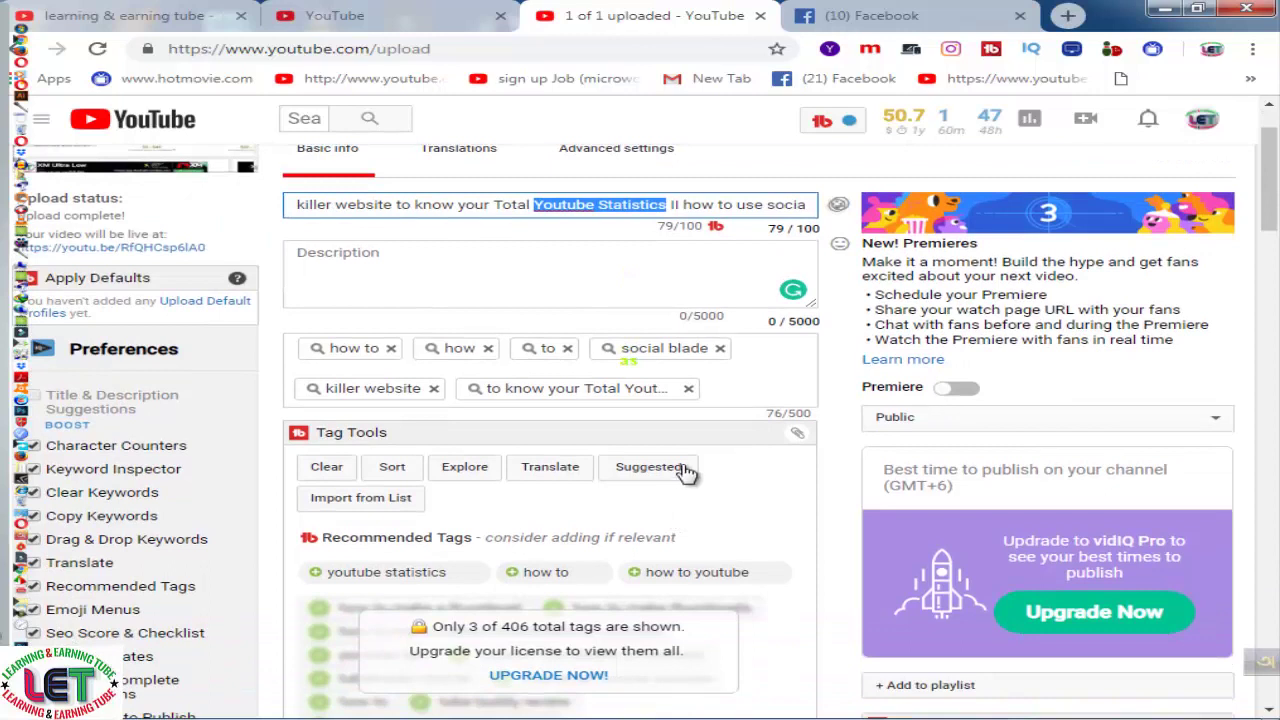
{"action": "left_click", "coordinate": [724, 390]}
{"action": "key", "text": "ctrl+v"}
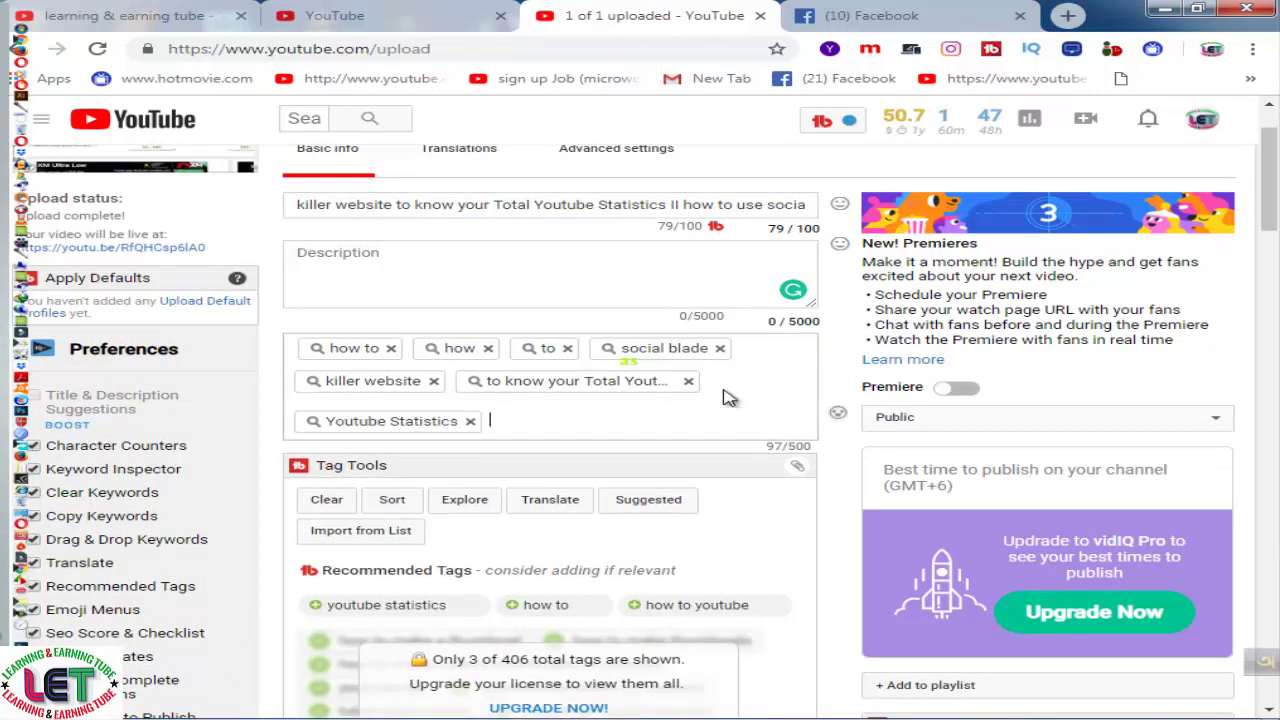
Copy "Statistics" from the video title and add it as a tag.
{"action": "left_click_drag", "start_coordinate": [598, 204], "coordinate": [672, 204]}
{"action": "key", "text": "ctrl+c"}
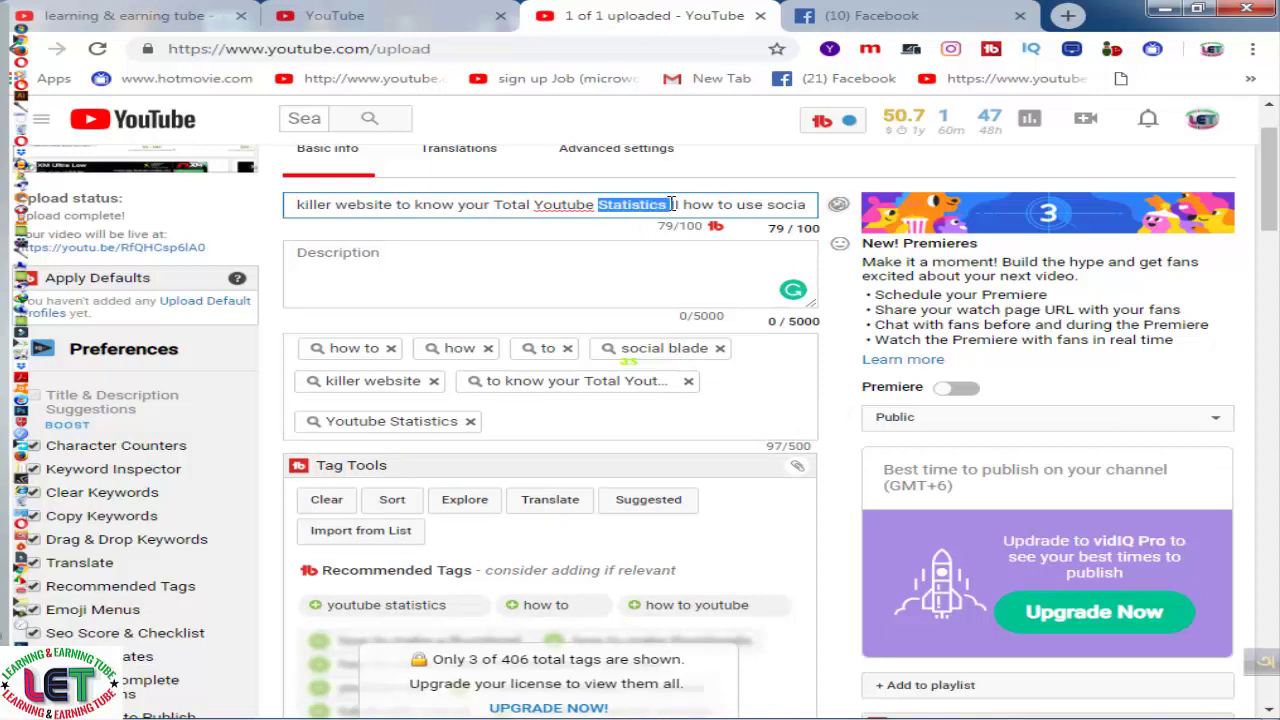
{"action": "left_click", "coordinate": [527, 422]}
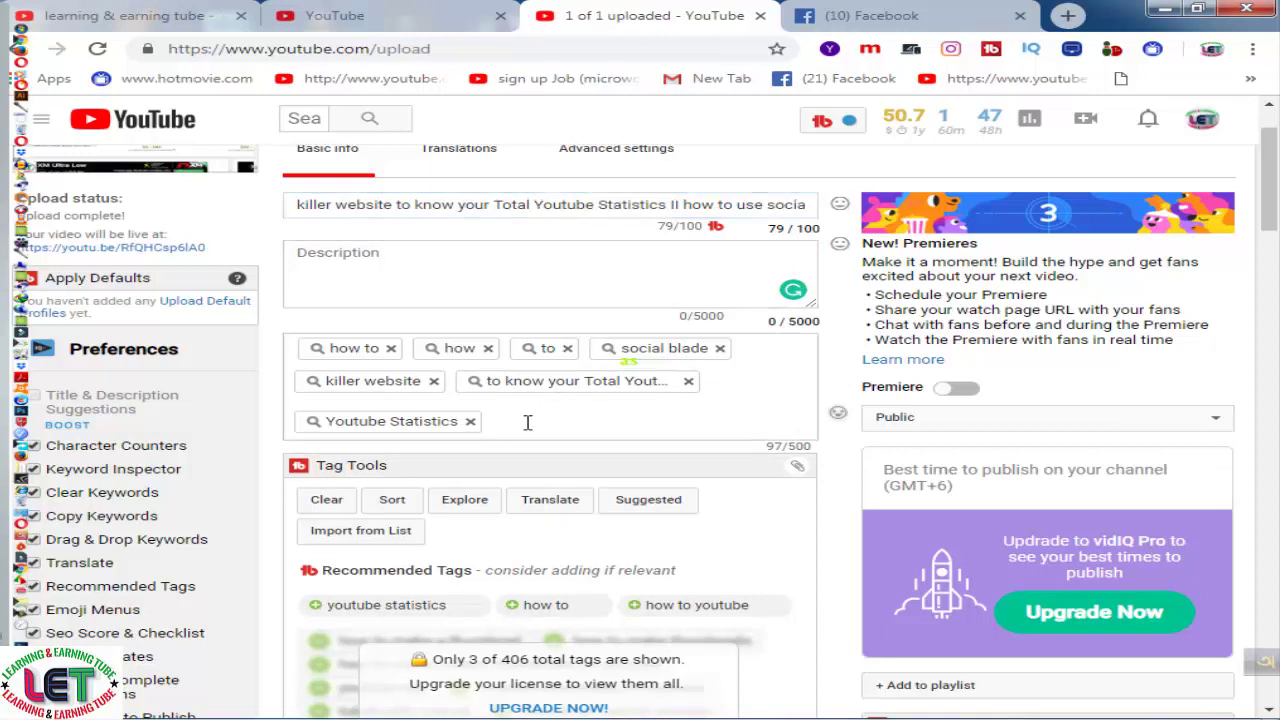
{"action": "key", "text": "ctrl+v"}
{"action": "key", "text": "Return"}
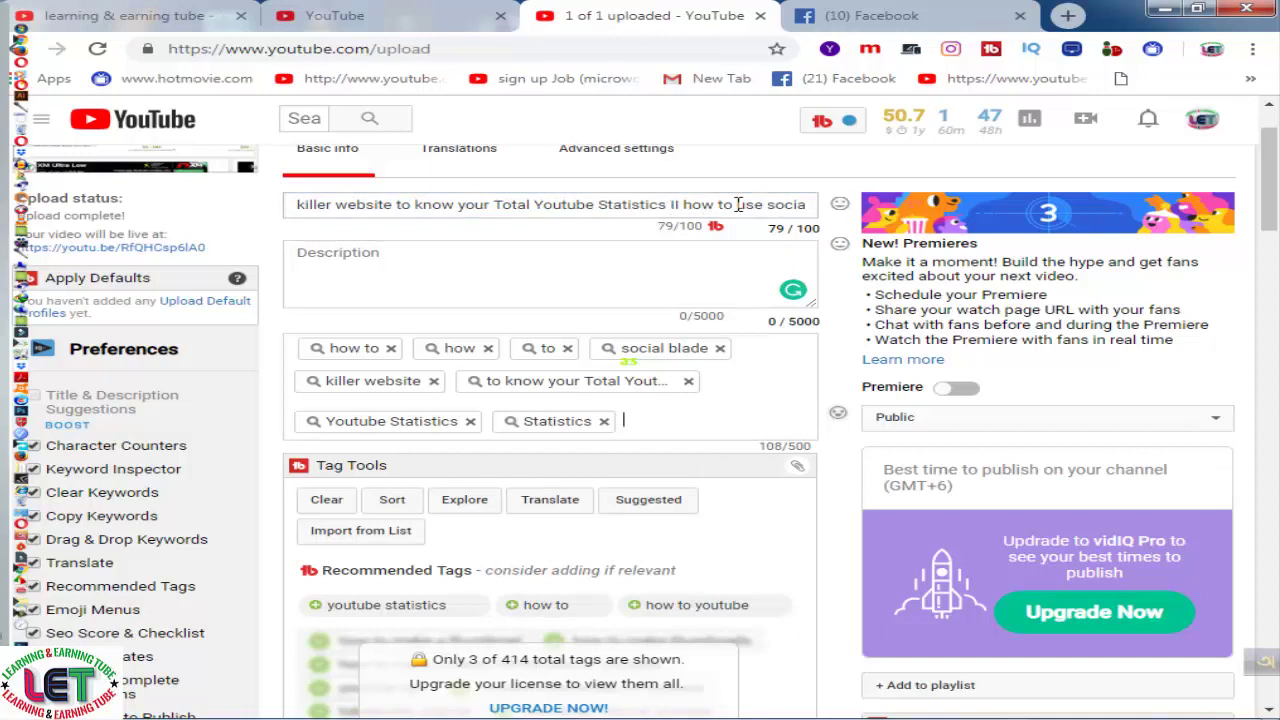
Copy "use social blade" from the end of the video title and add it as a tag.
{"action": "left_click_drag", "start_coordinate": [737, 204], "coordinate": [801, 212]}
{"action": "key", "text": "ctrl+c"}
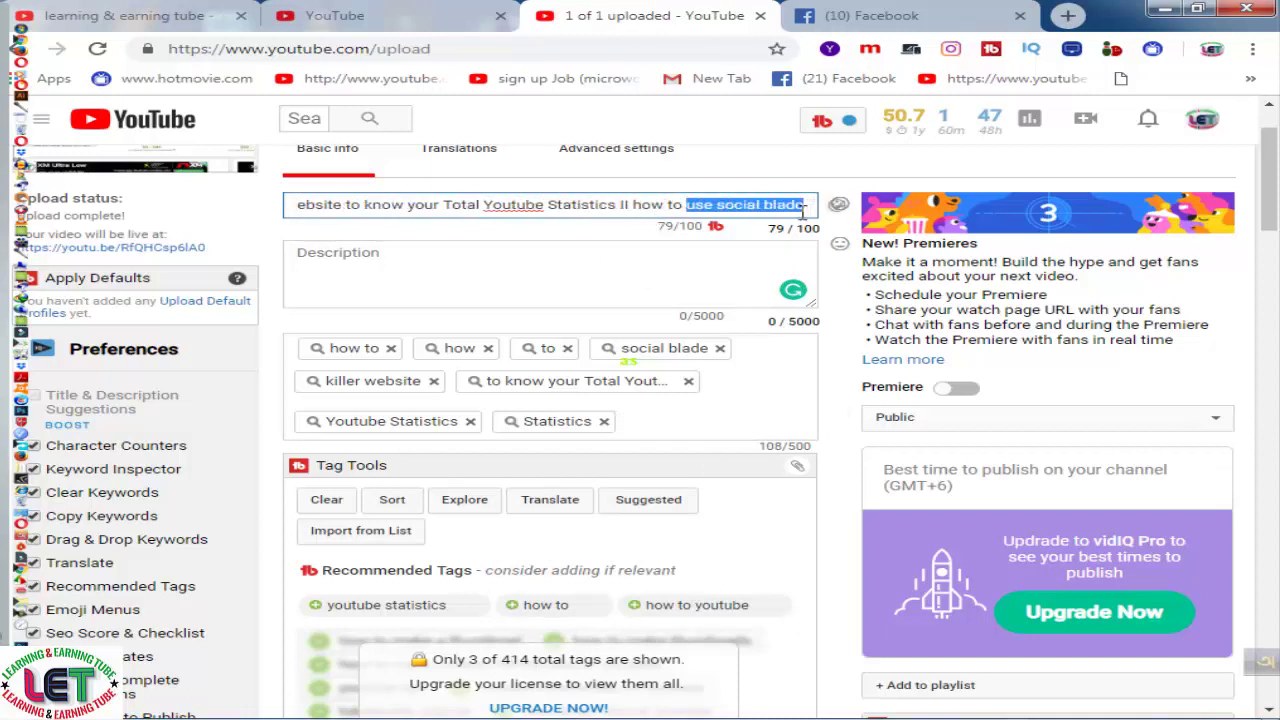
{"action": "left_click", "coordinate": [636, 428]}
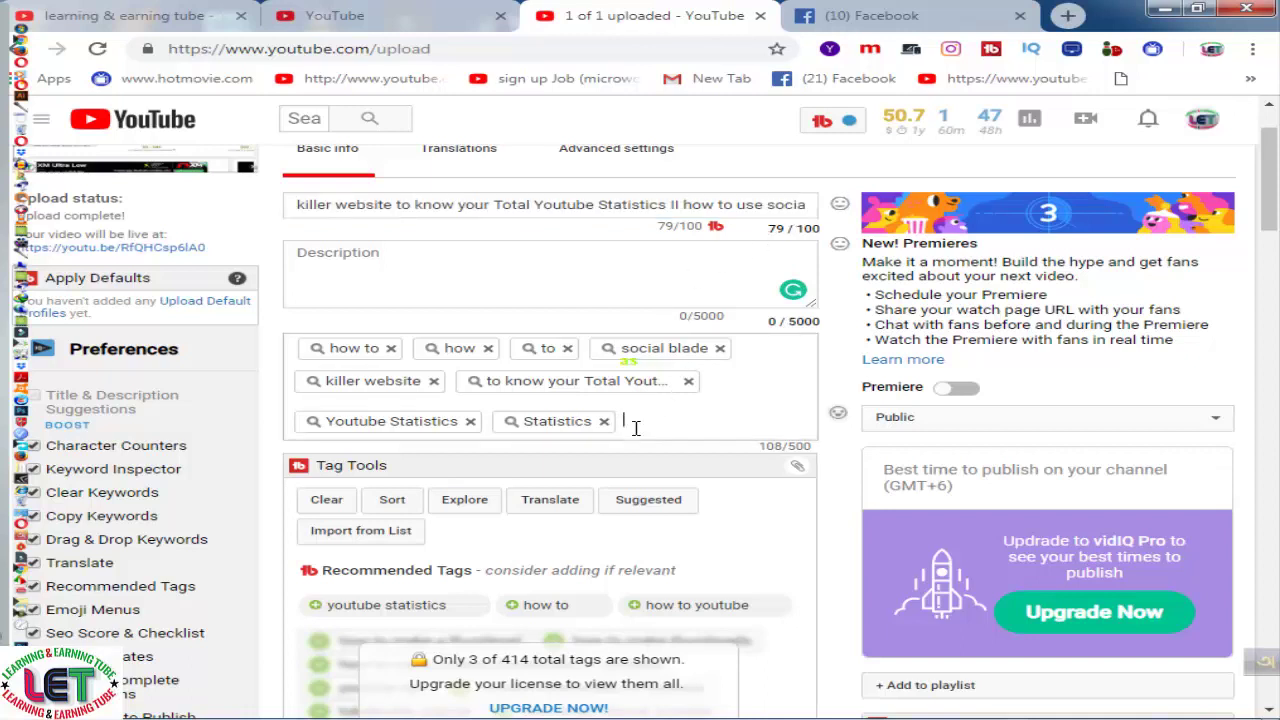
{"action": "key", "text": "ctrl+v"}
{"action": "key", "text": "Return"}
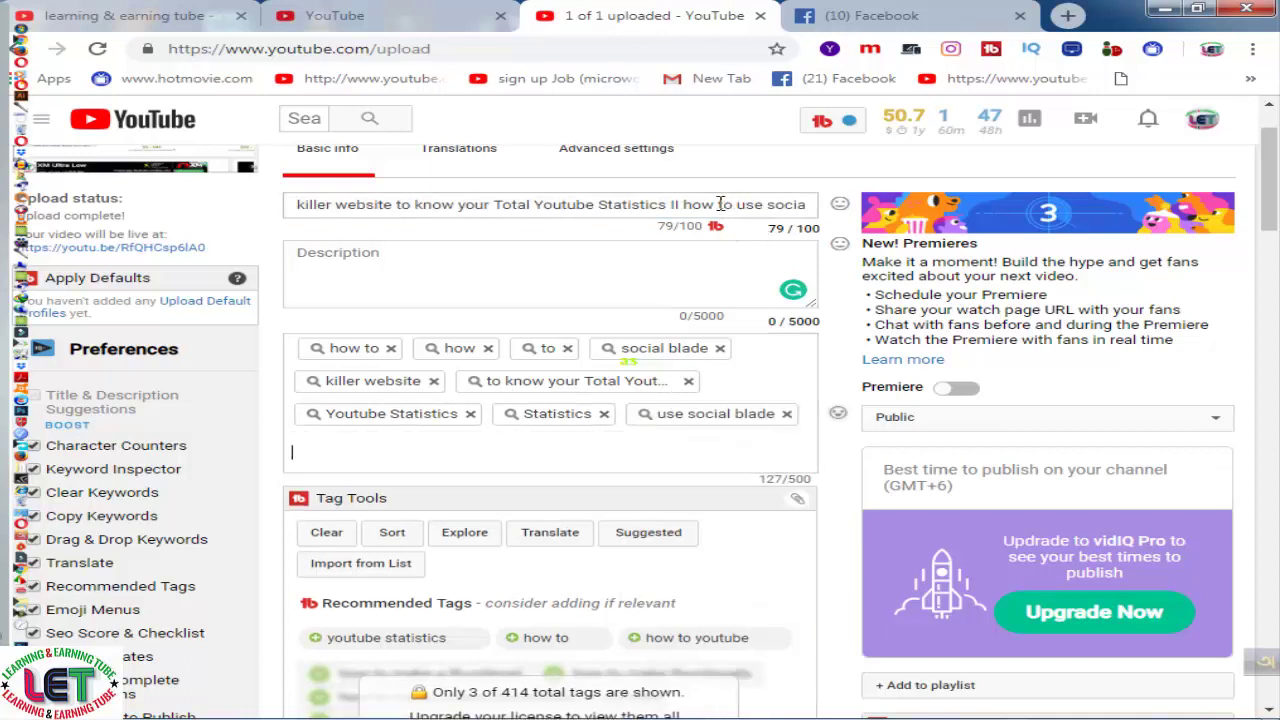
Copy "to use social blade" from the end of the video title and add it as a tag.
{"action": "left_click_drag", "start_coordinate": [718, 204], "coordinate": [816, 204]}
{"action": "key", "text": "ctrl+c"}
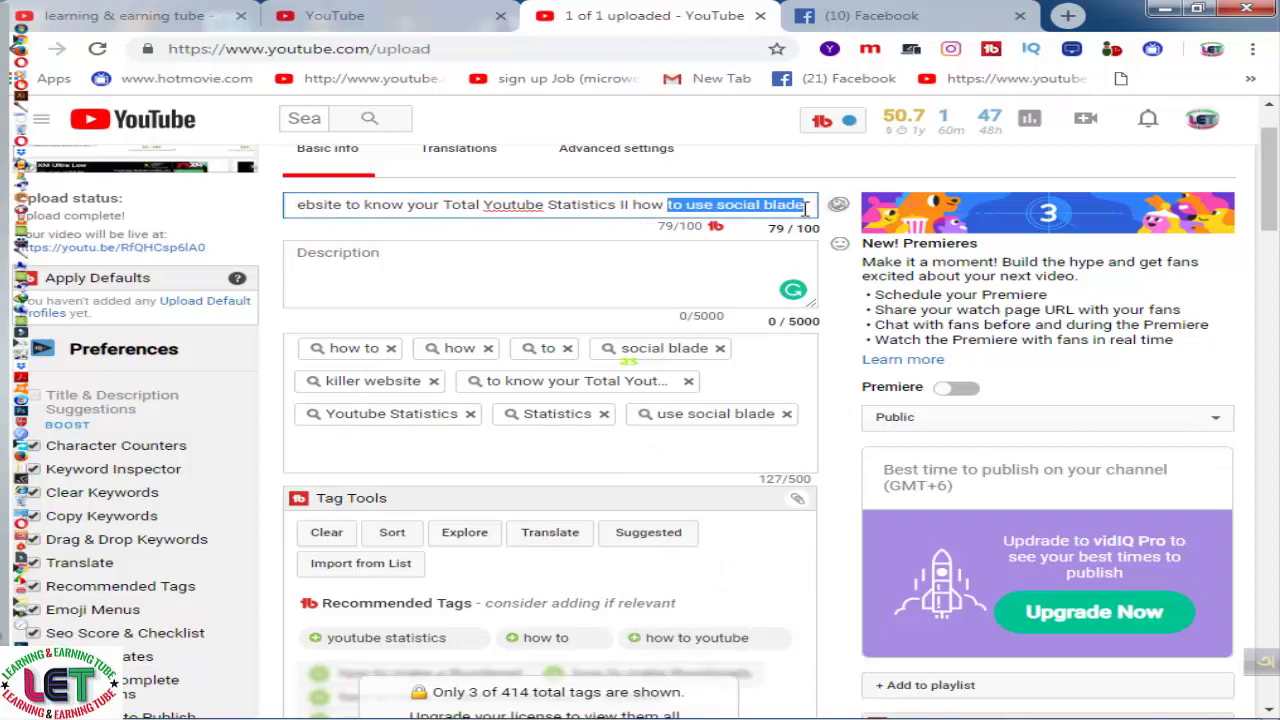
{"action": "left_click", "coordinate": [478, 453]}
{"action": "key", "text": "ctrl+v"}
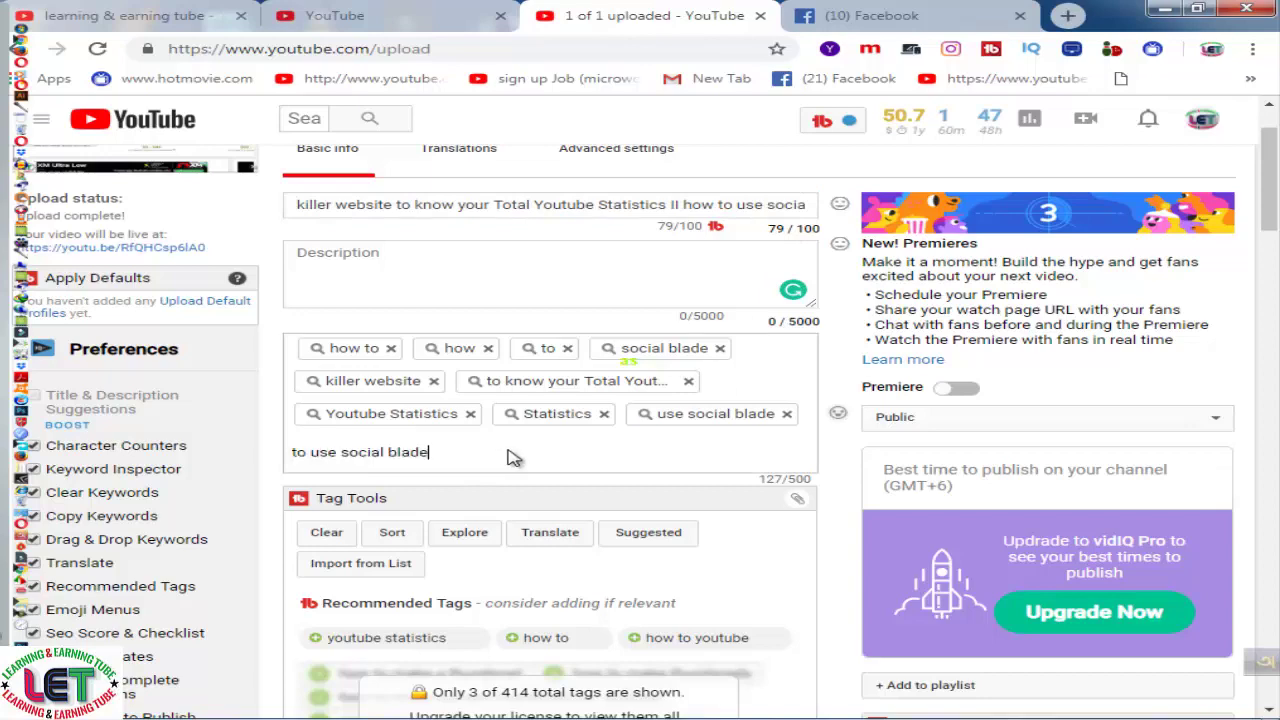
{"action": "key", "text": "Return"}
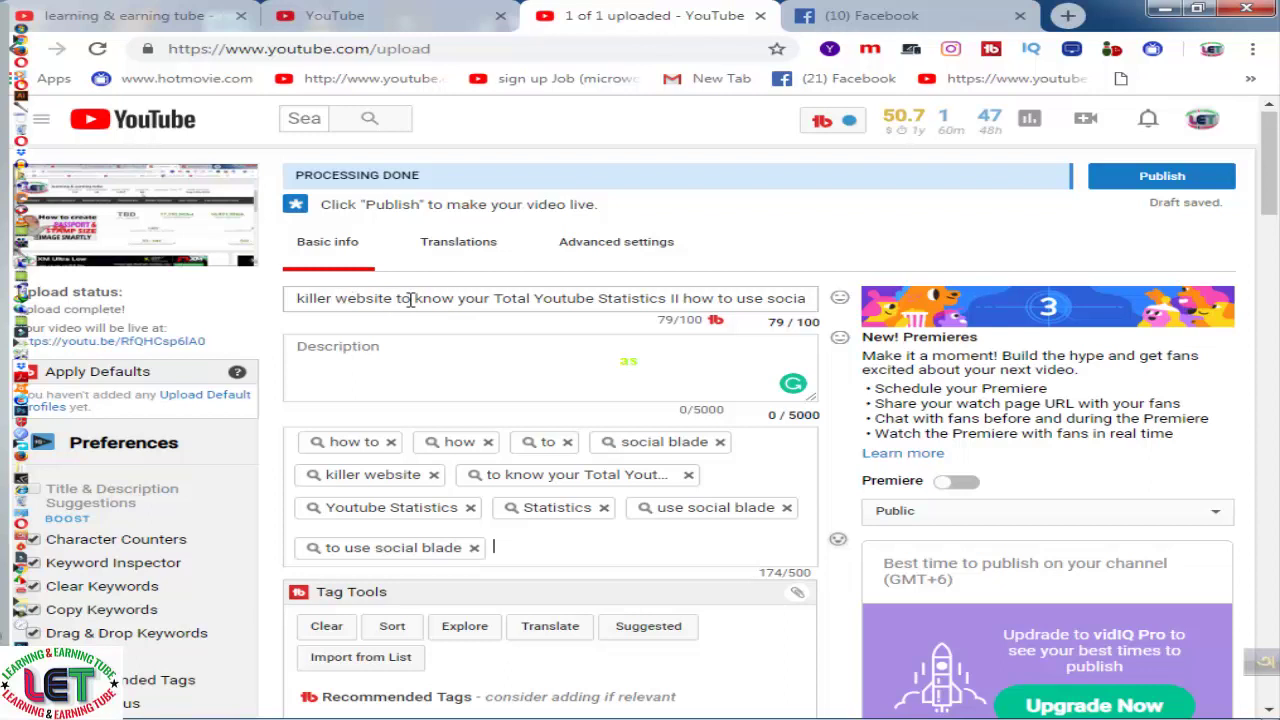
Copy "know your Total Youtube" from the video title and add it as a tag.
{"action": "left_click_drag", "start_coordinate": [414, 298], "coordinate": [599, 298]}
{"action": "key", "text": "ctrl+c"}
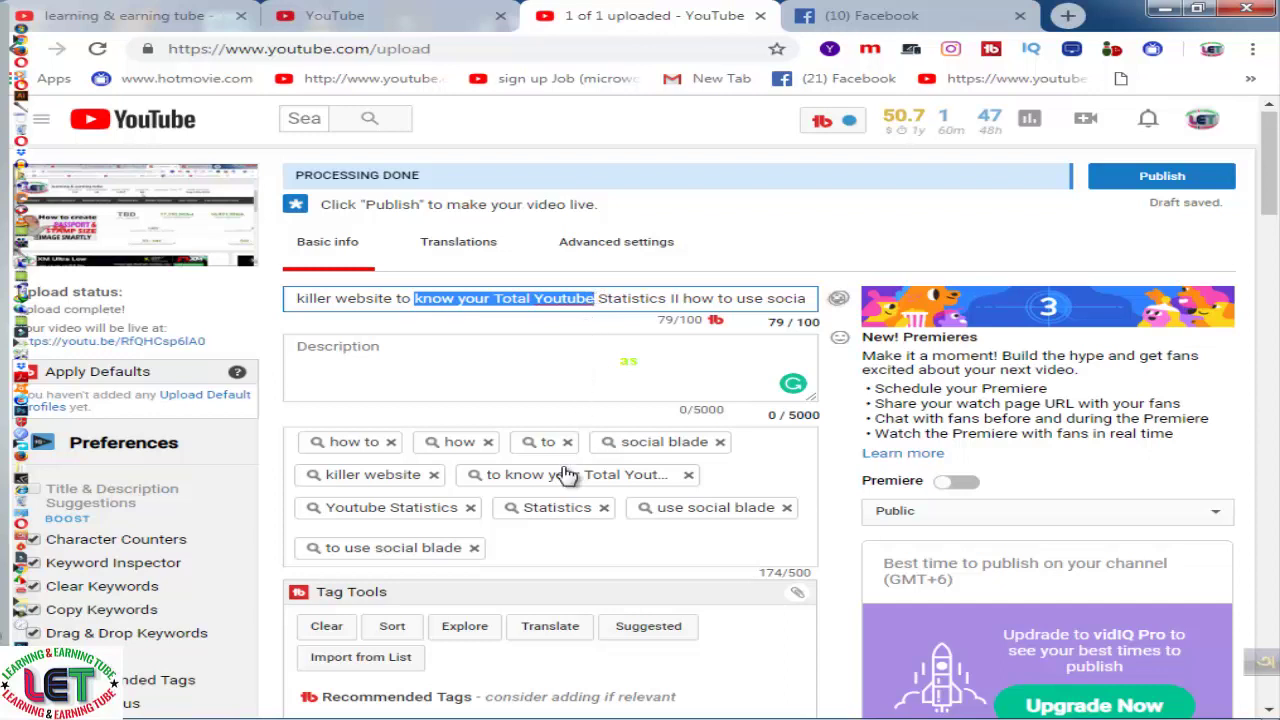
{"action": "left_click", "coordinate": [522, 549]}
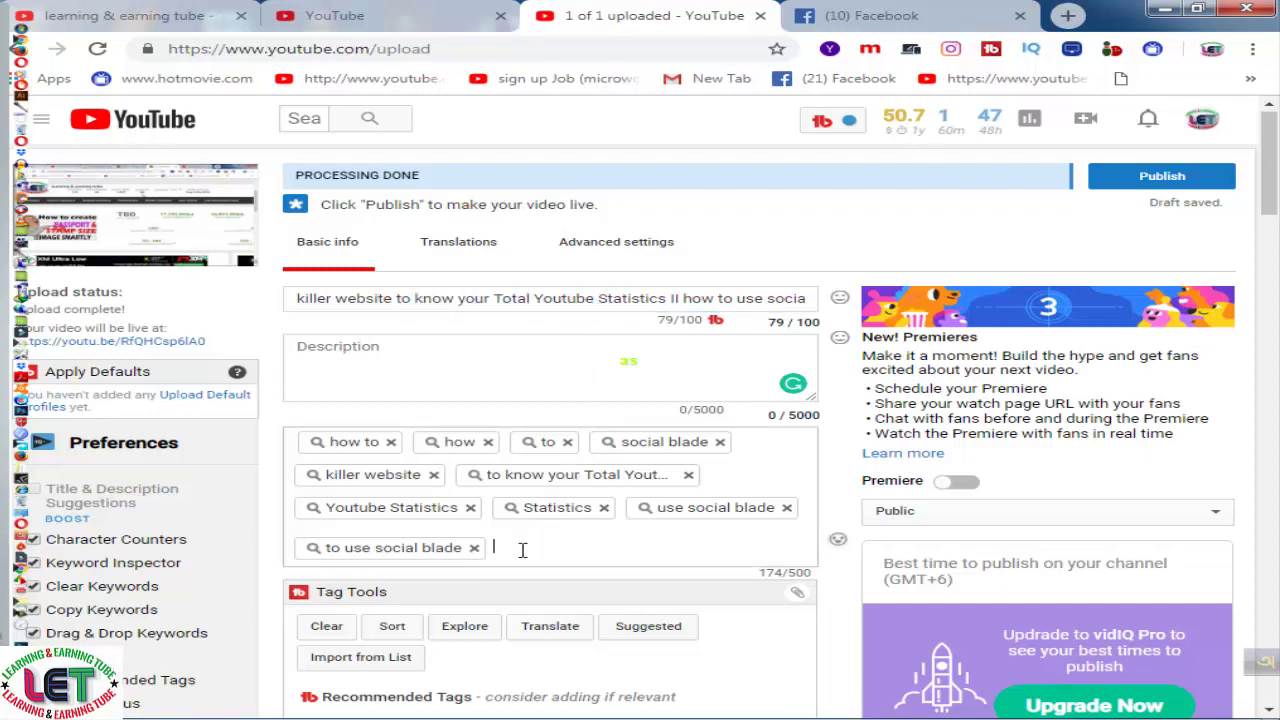
{"action": "key", "text": "ctrl+v"}
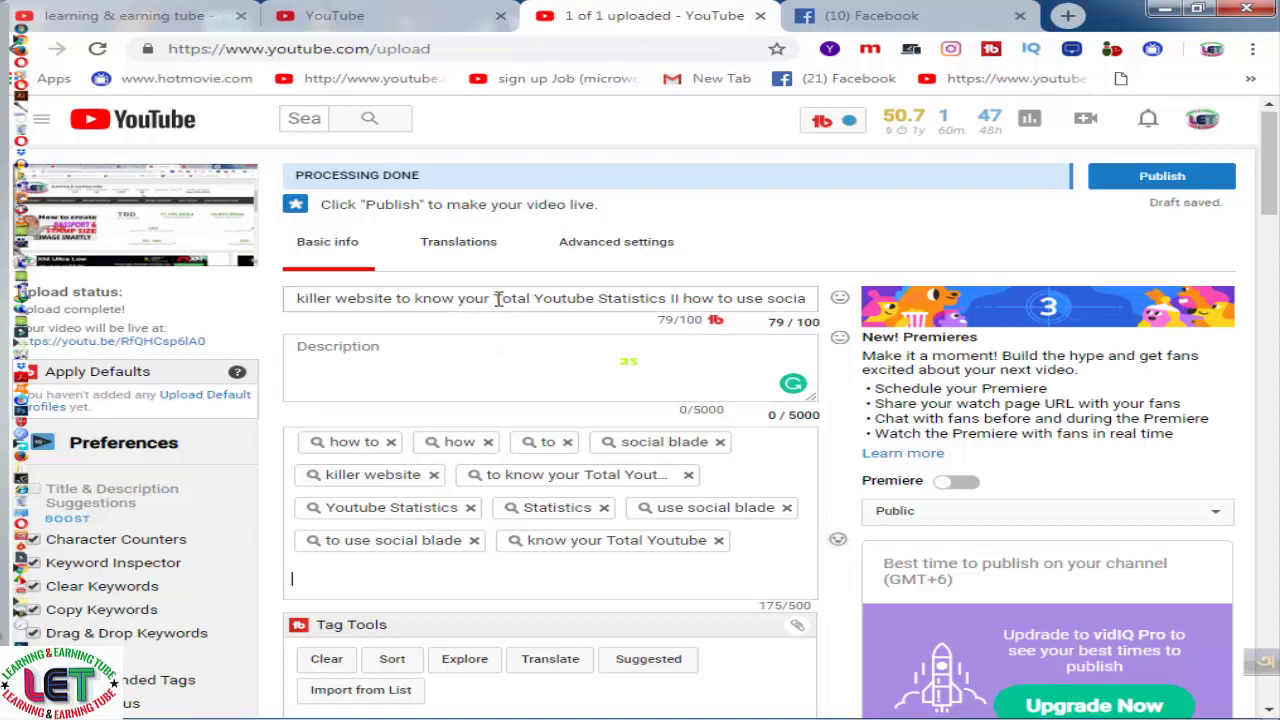
Copy "Total Youtube Statistics" from the video title and add it as a tag.
{"action": "left_click_drag", "start_coordinate": [494, 298], "coordinate": [667, 298]}
{"action": "key", "text": "ctrl+c"}
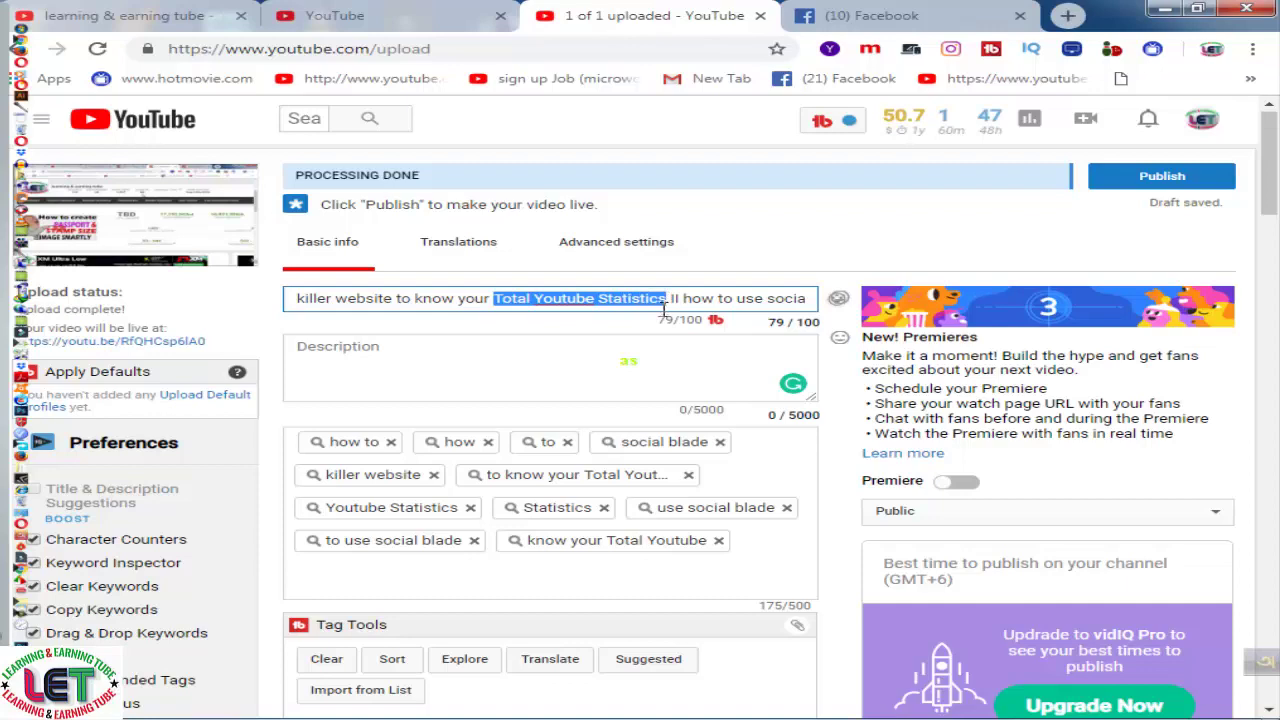
{"action": "left_click", "coordinate": [455, 578]}
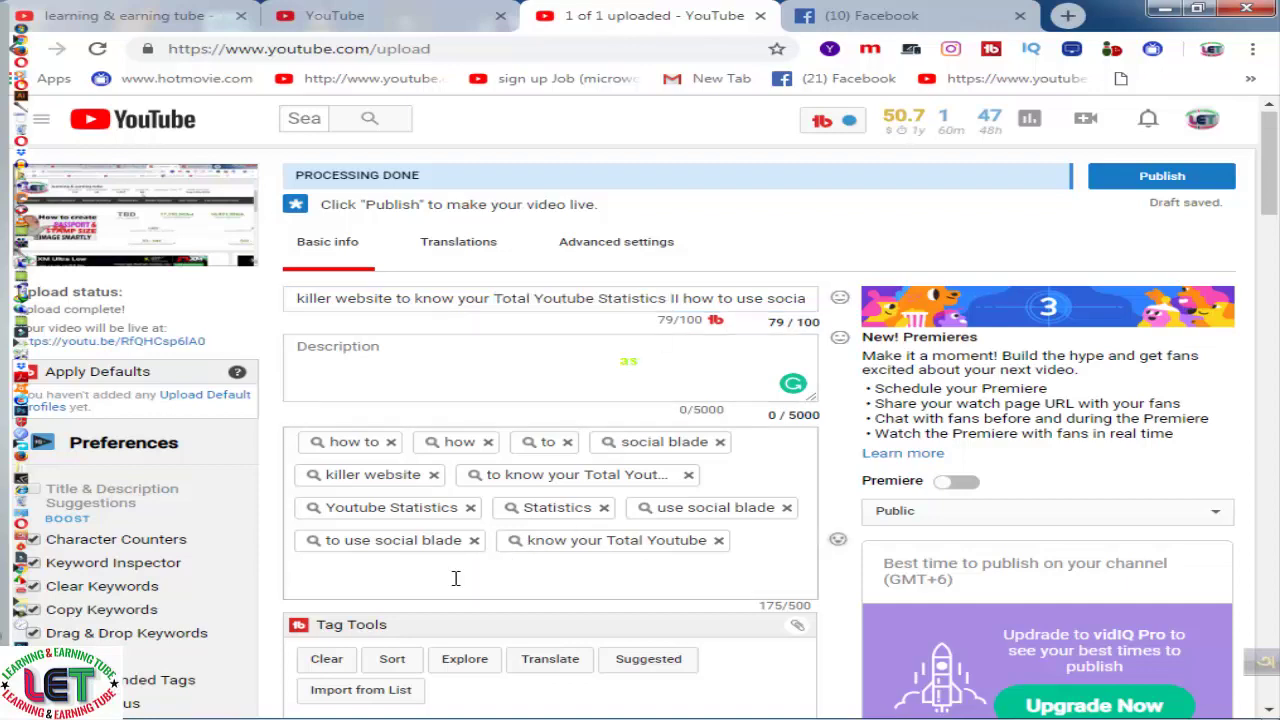
{"action": "key", "text": "ctrl+v"}
{"action": "key", "text": "Return"}
Add the tag "analytics" to the video's tag list.
{"action": "scroll", "coordinate": [589, 489], "scroll_direction": "down", "scroll_amount": 1}
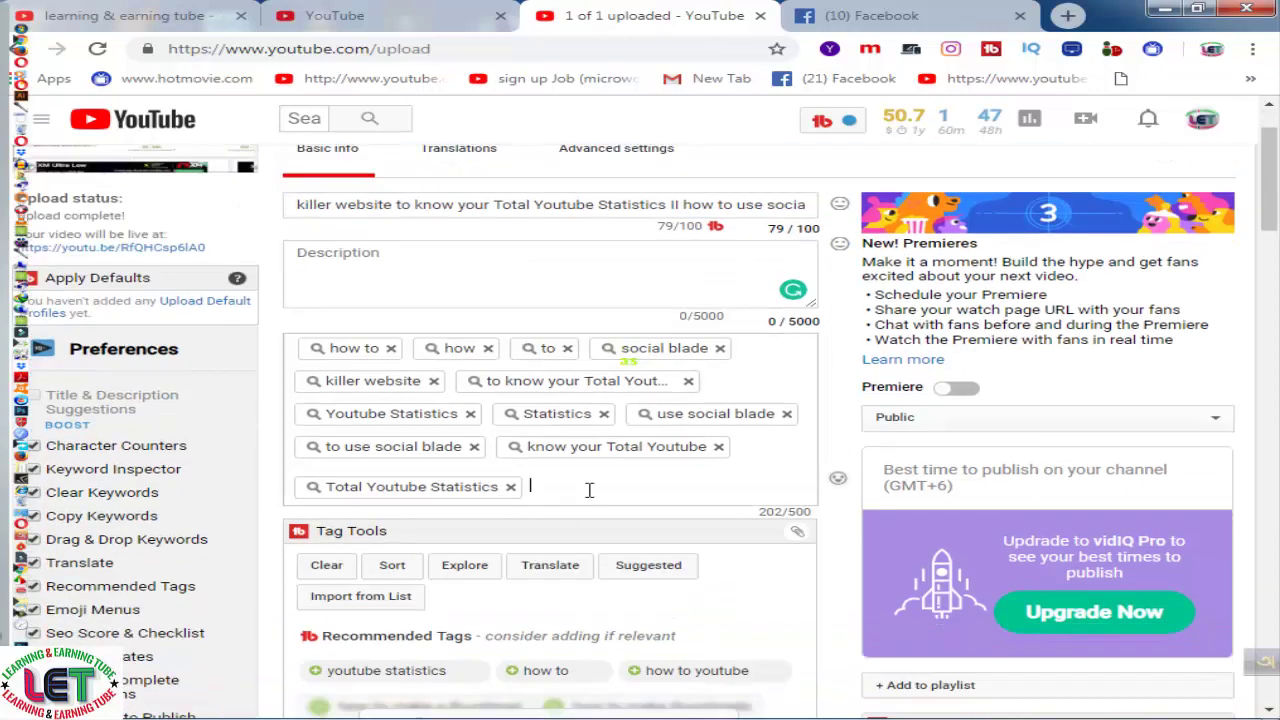
{"action": "scroll", "coordinate": [589, 489], "scroll_direction": "up", "scroll_amount": 1}
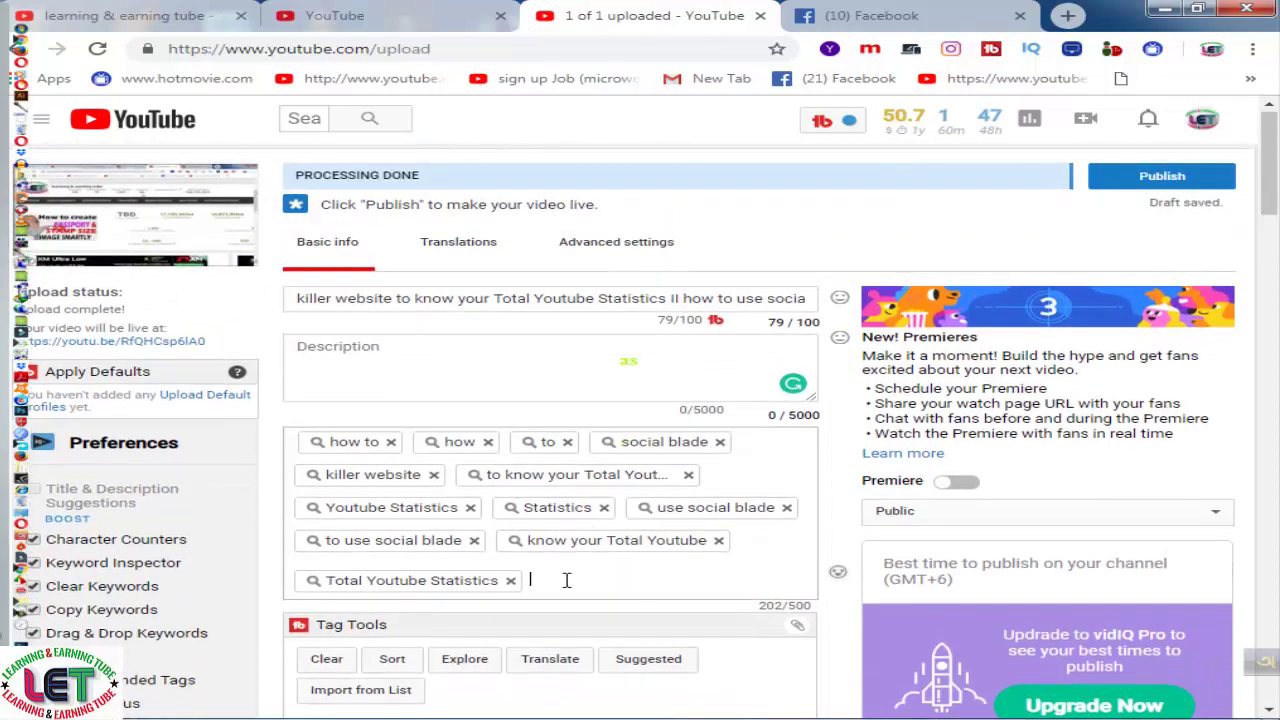
{"action": "type", "text": "ana"}
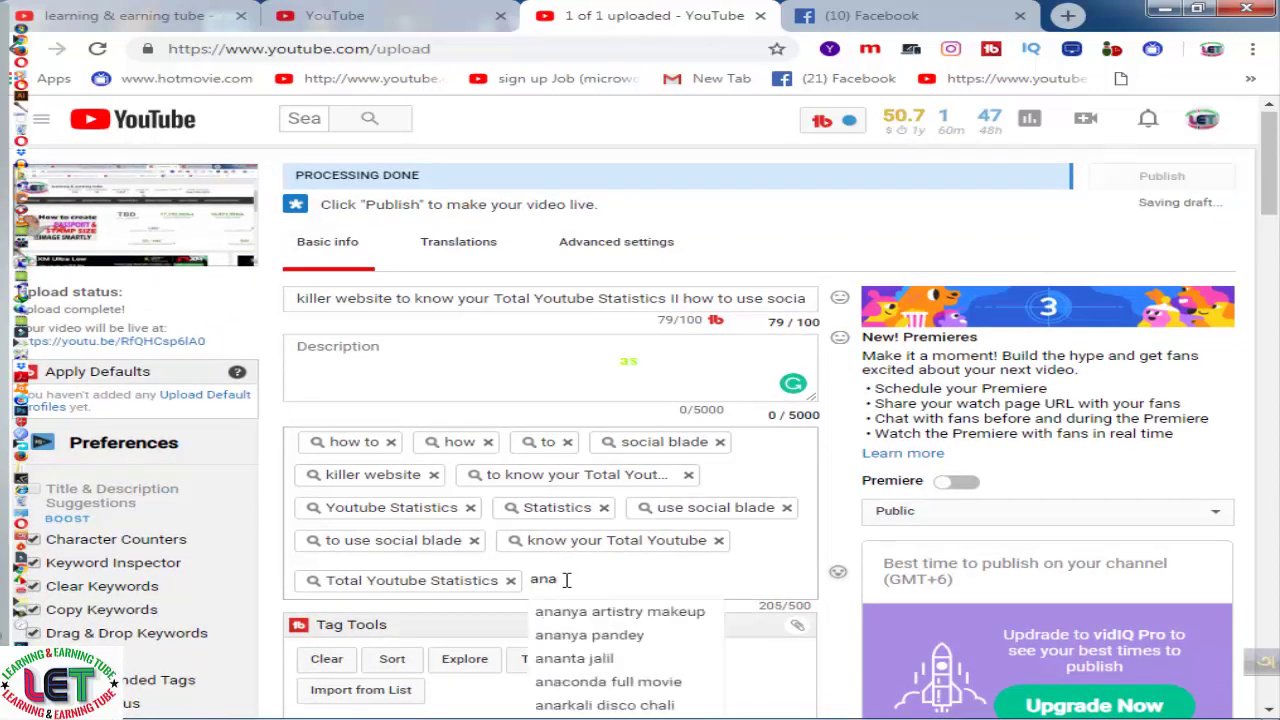
{"action": "type", "text": "lytic"}
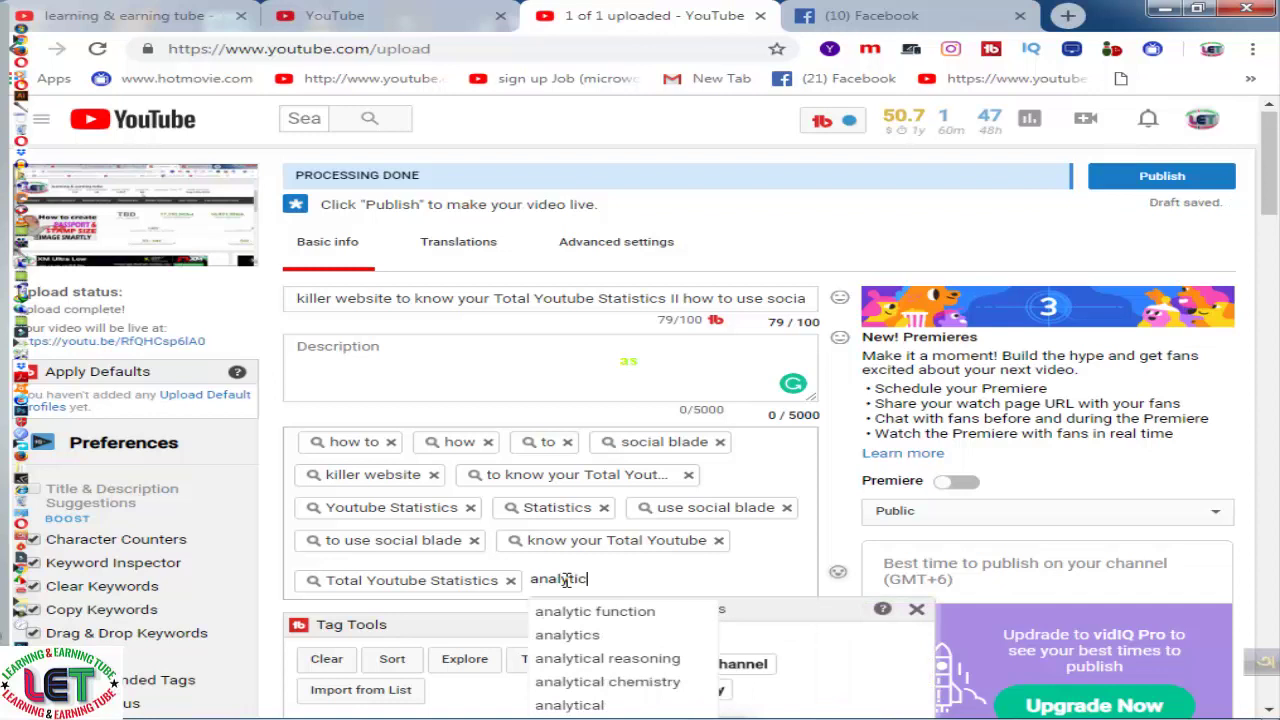
{"action": "type", "text": "s"}
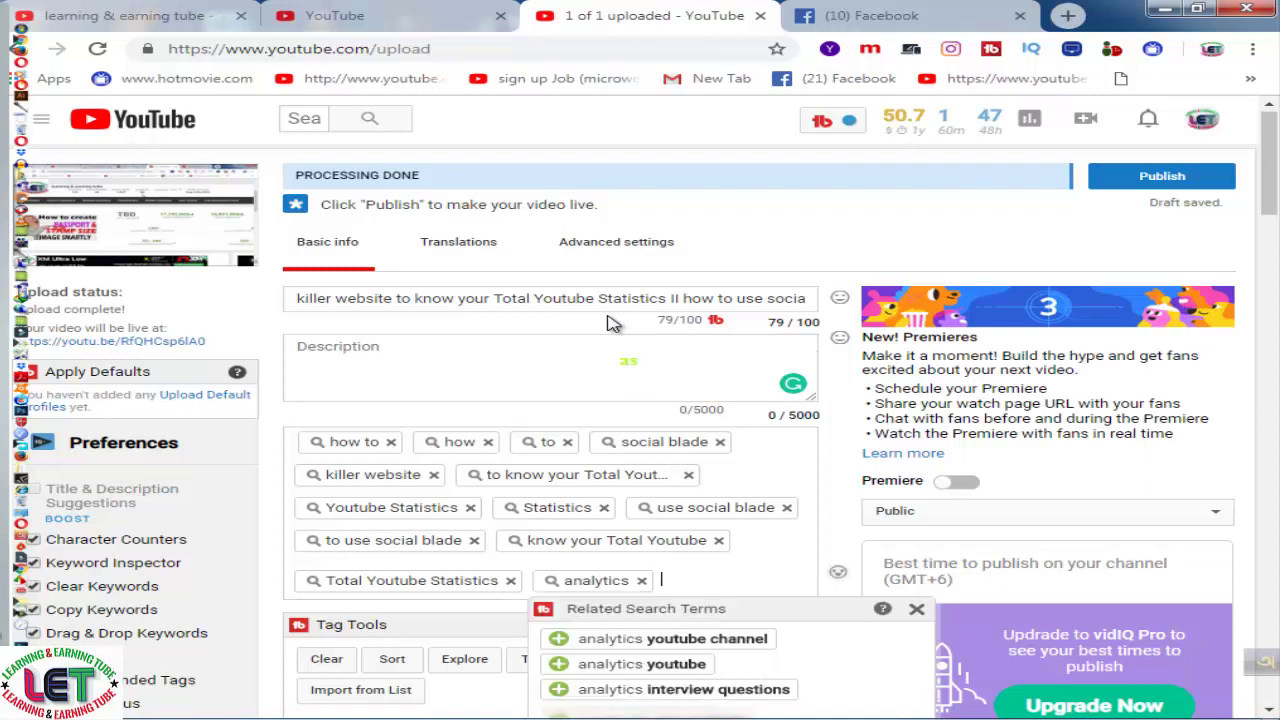
Add the tag "youtube analytics" to the video's tag list.
{"action": "left_click", "coordinate": [717, 563]}
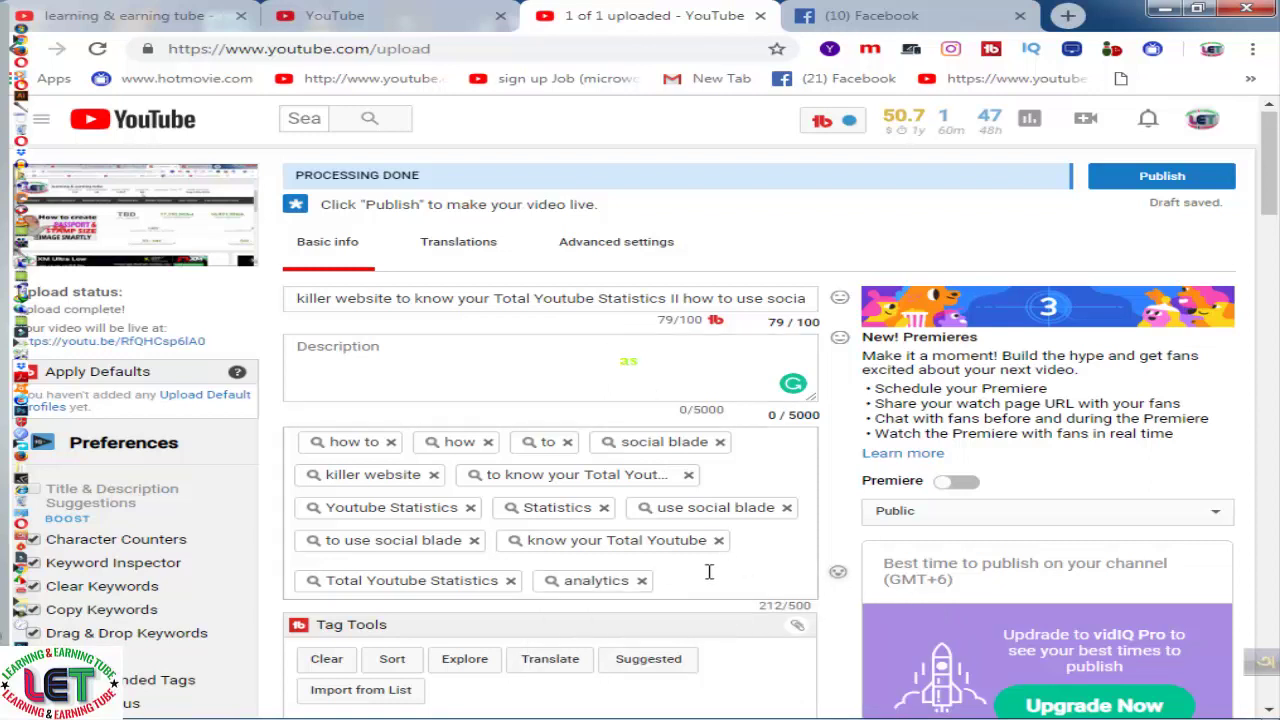
{"action": "type", "text": "yout"}
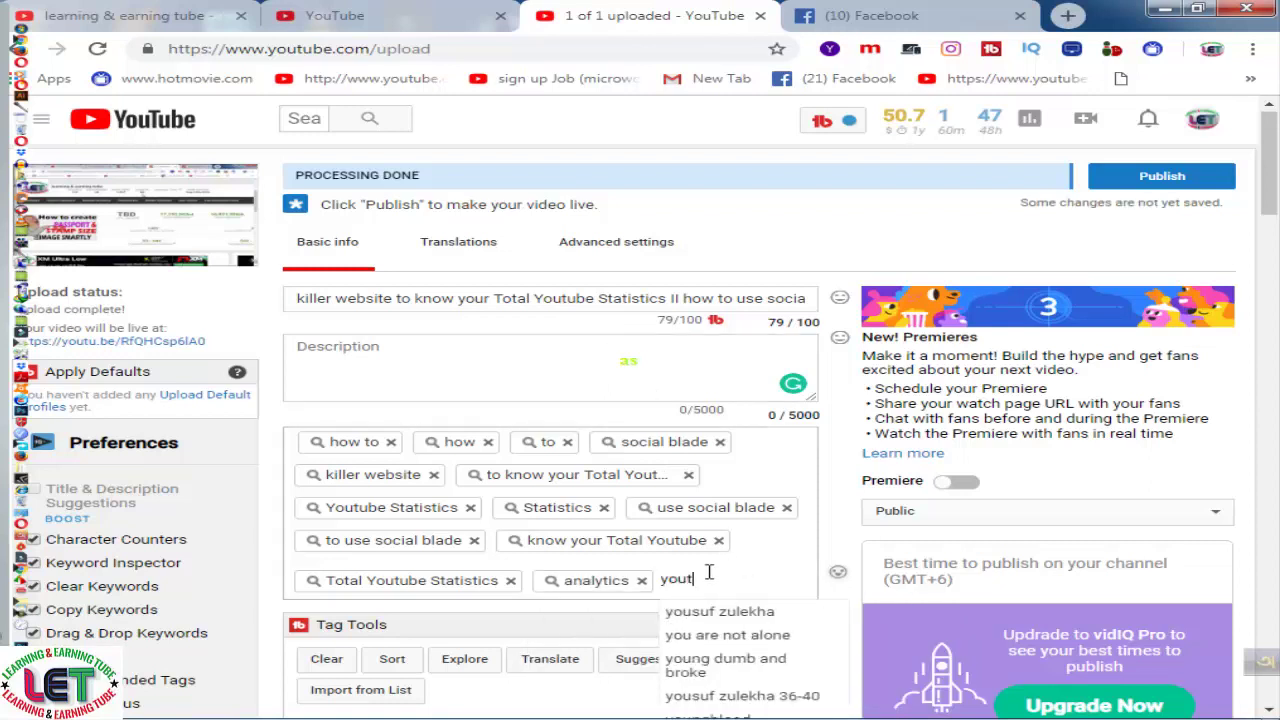
{"action": "type", "text": "ube "}
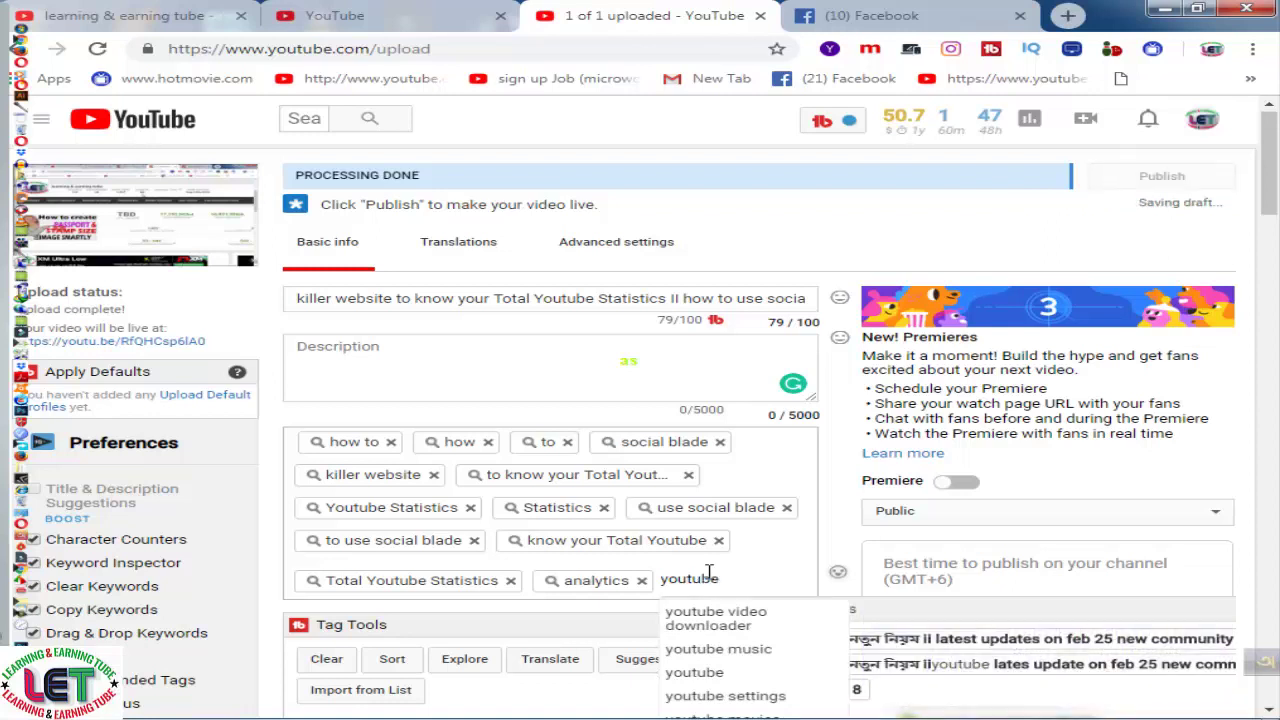
{"action": "type", "text": "analytics"}
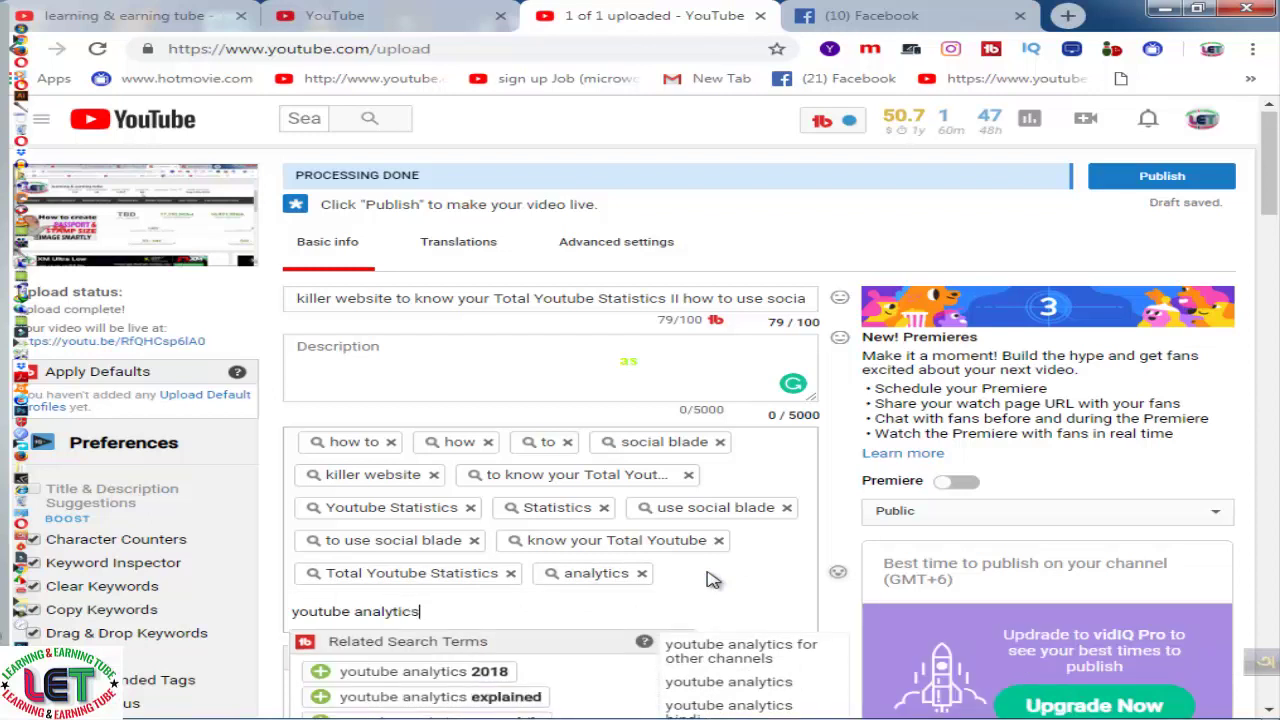
{"action": "key", "text": "Return"}
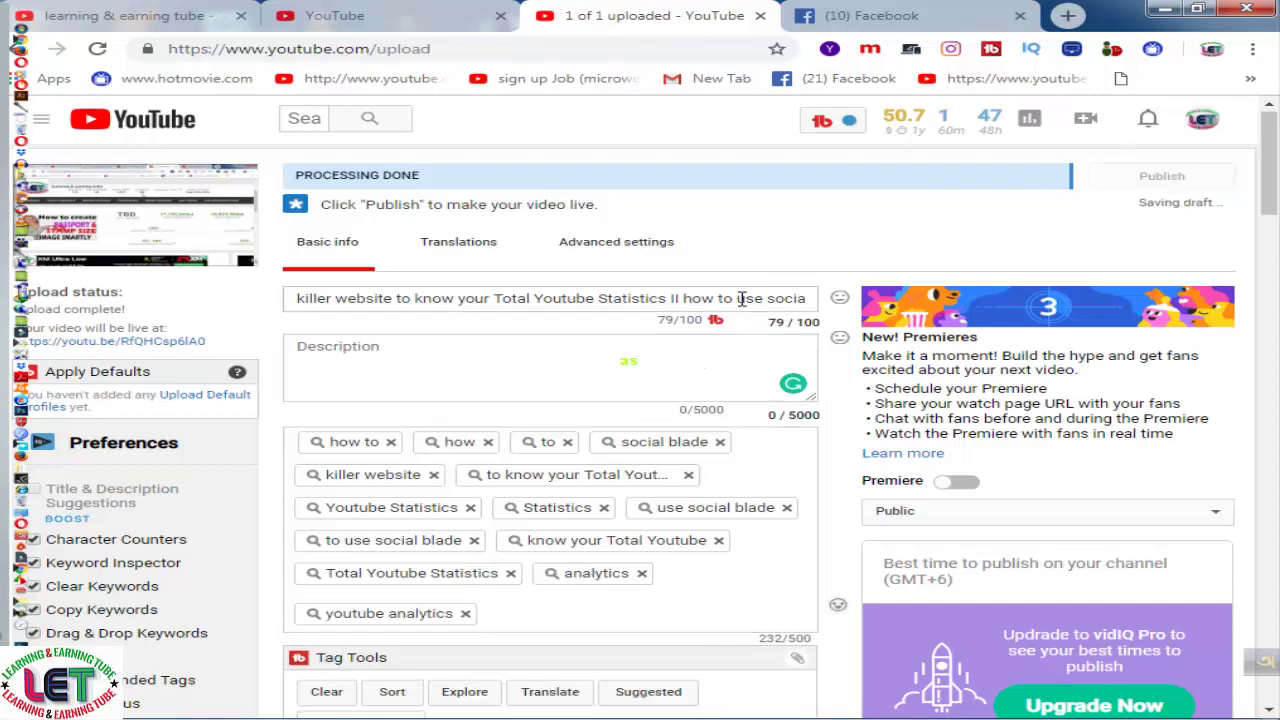
Copy "use social blade" from the end of the video title again and add it after the "youtube analytics" tag.
{"action": "mouse_move", "coordinate": [769, 295]}
{"action": "left_mouse_down"}
{"action": "mouse_move", "coordinate": [815, 296]}
{"action": "mouse_move", "coordinate": [772, 295]}
{"action": "left_mouse_up"}
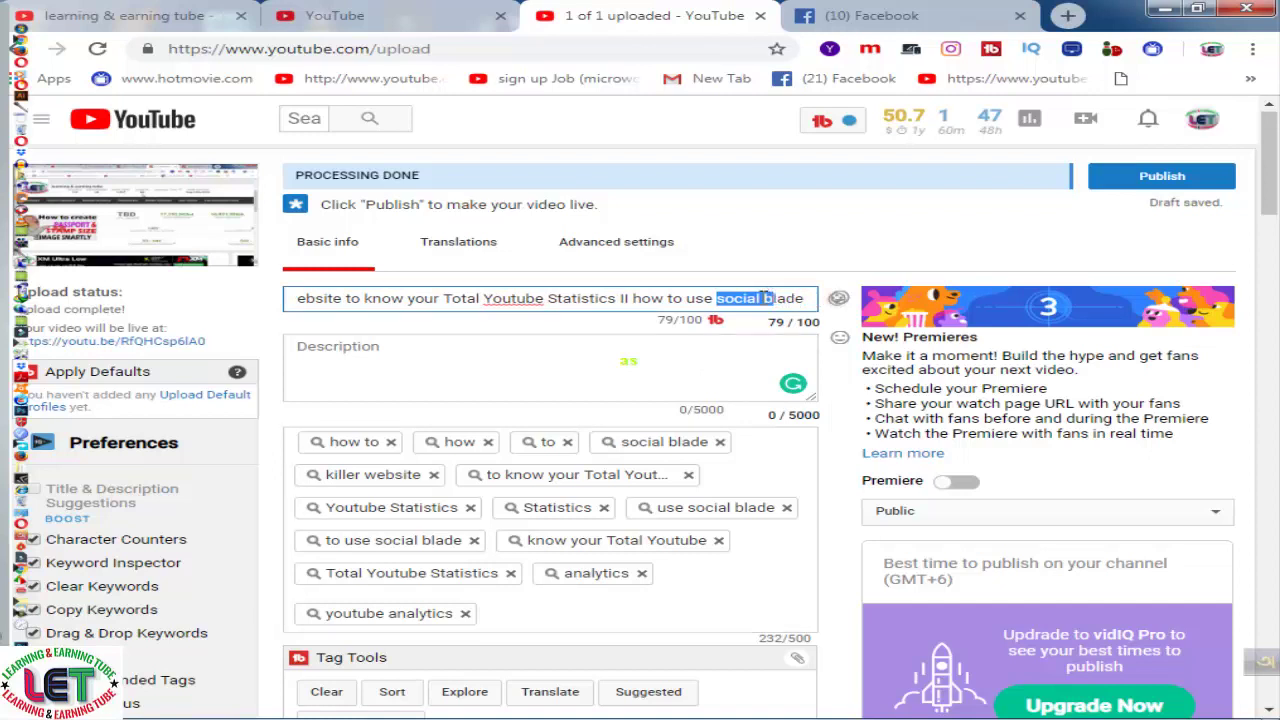
{"action": "left_click", "coordinate": [768, 298]}
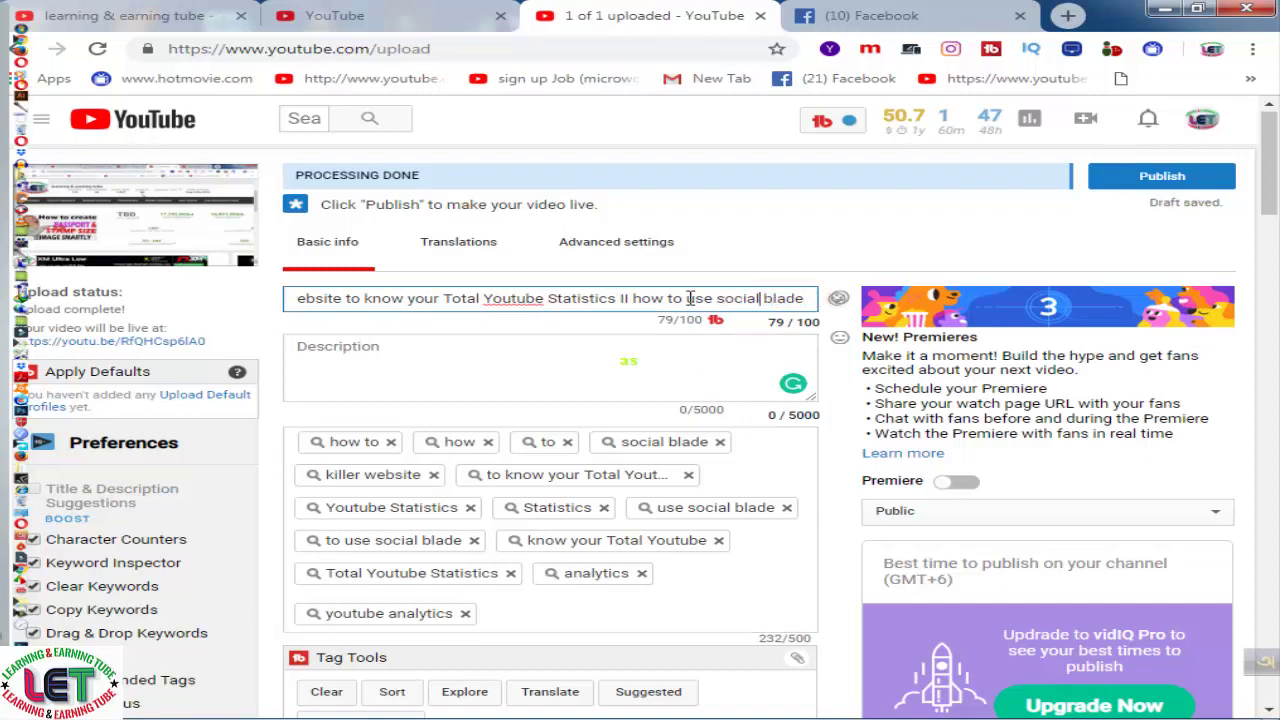
{"action": "double_click", "coordinate": [692, 298]}
{"action": "left_click_drag", "start_coordinate": [736, 298], "coordinate": [810, 298]}
{"action": "key", "text": "ctrl+c"}
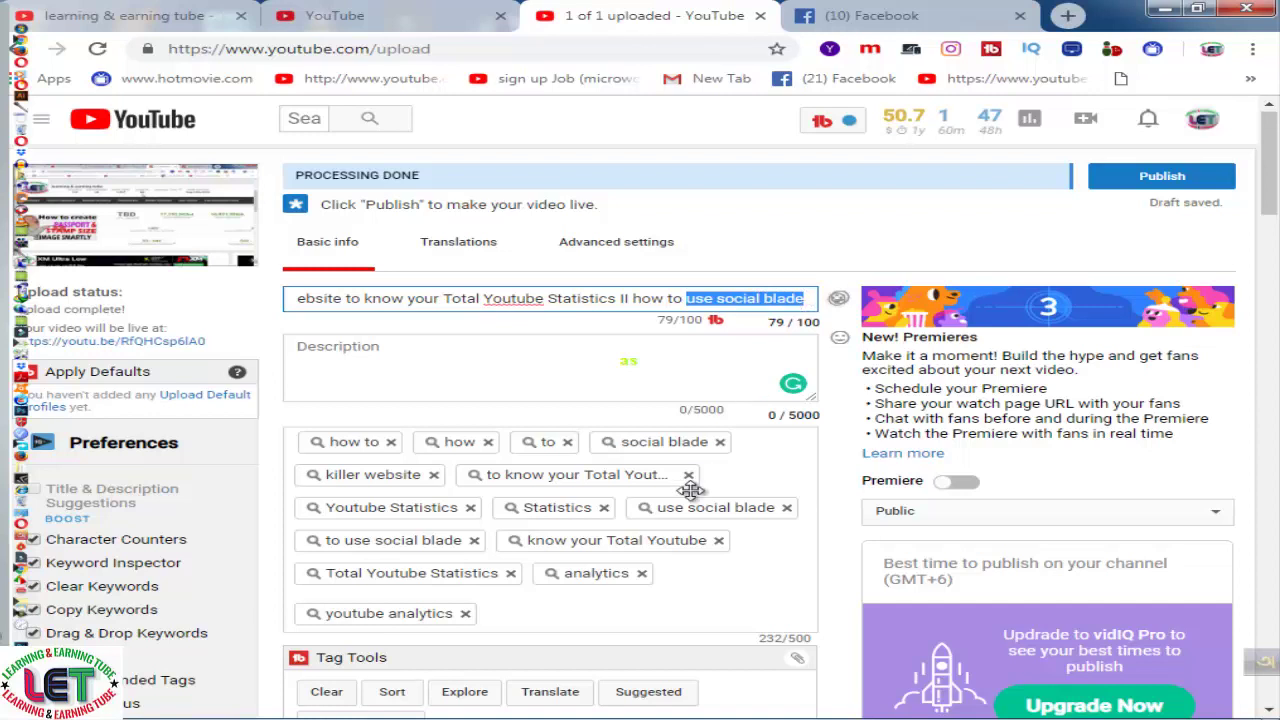
{"action": "left_click", "coordinate": [517, 616]}
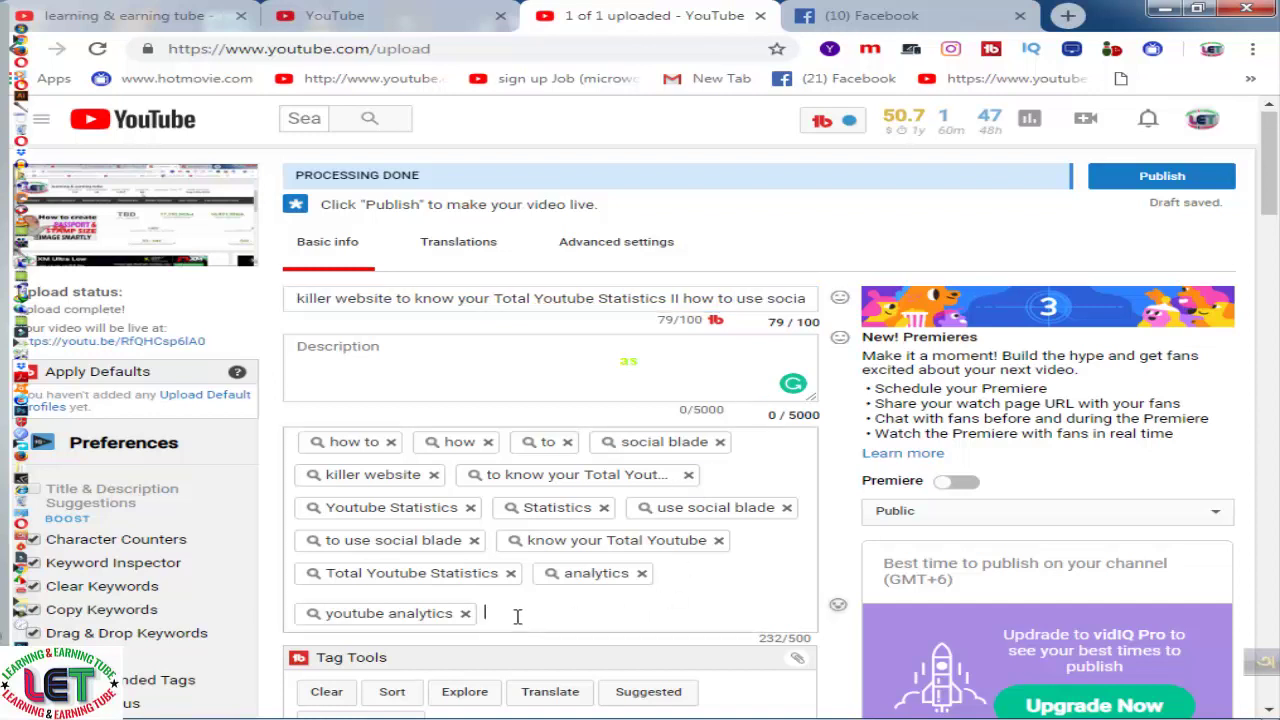
{"action": "key", "text": "ctrl+v"}
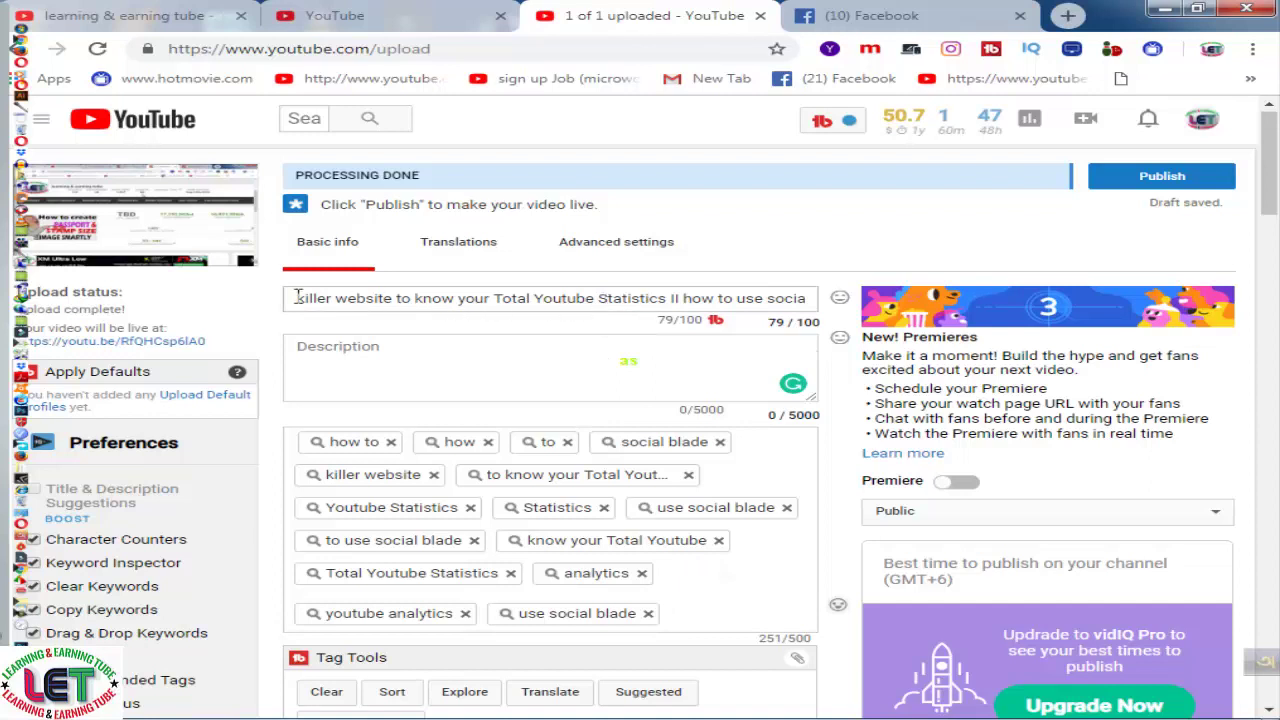
Copy the entire video title into the empty video description.
{"action": "left_click_drag", "start_coordinate": [296, 298], "coordinate": [838, 327]}
{"action": "key", "text": "ctrl+c"}
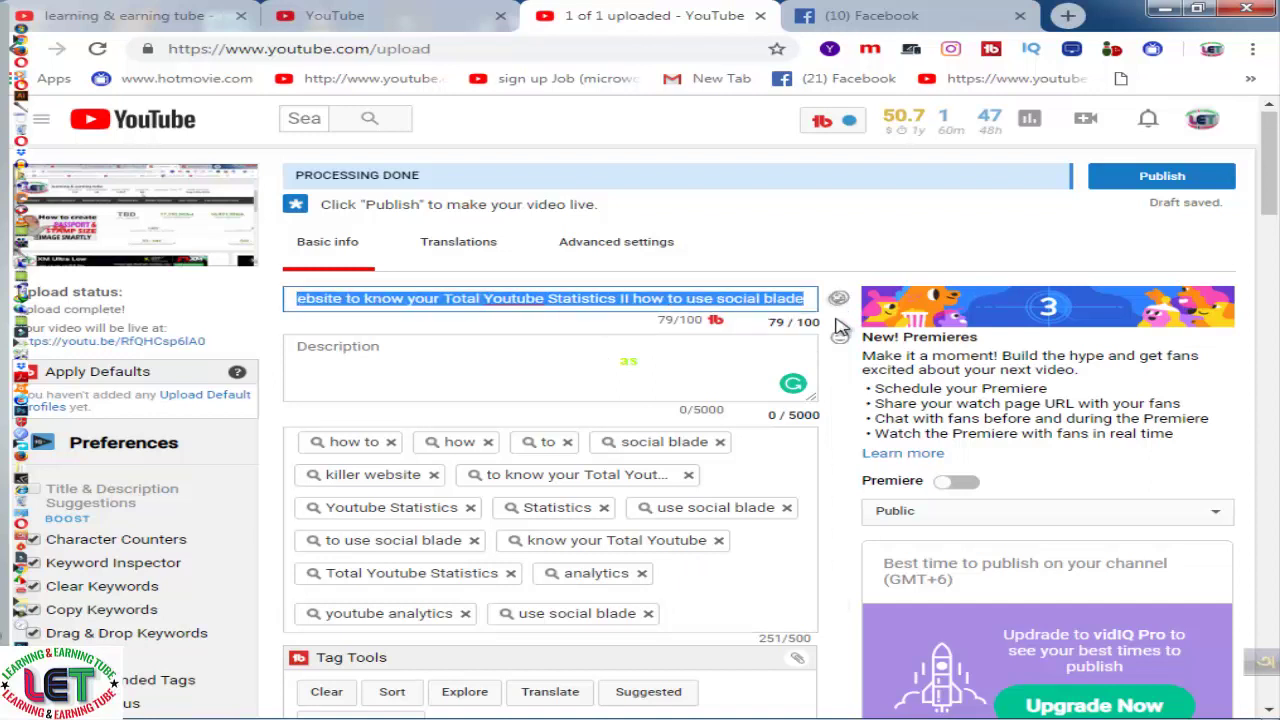
{"action": "left_click", "coordinate": [405, 362]}
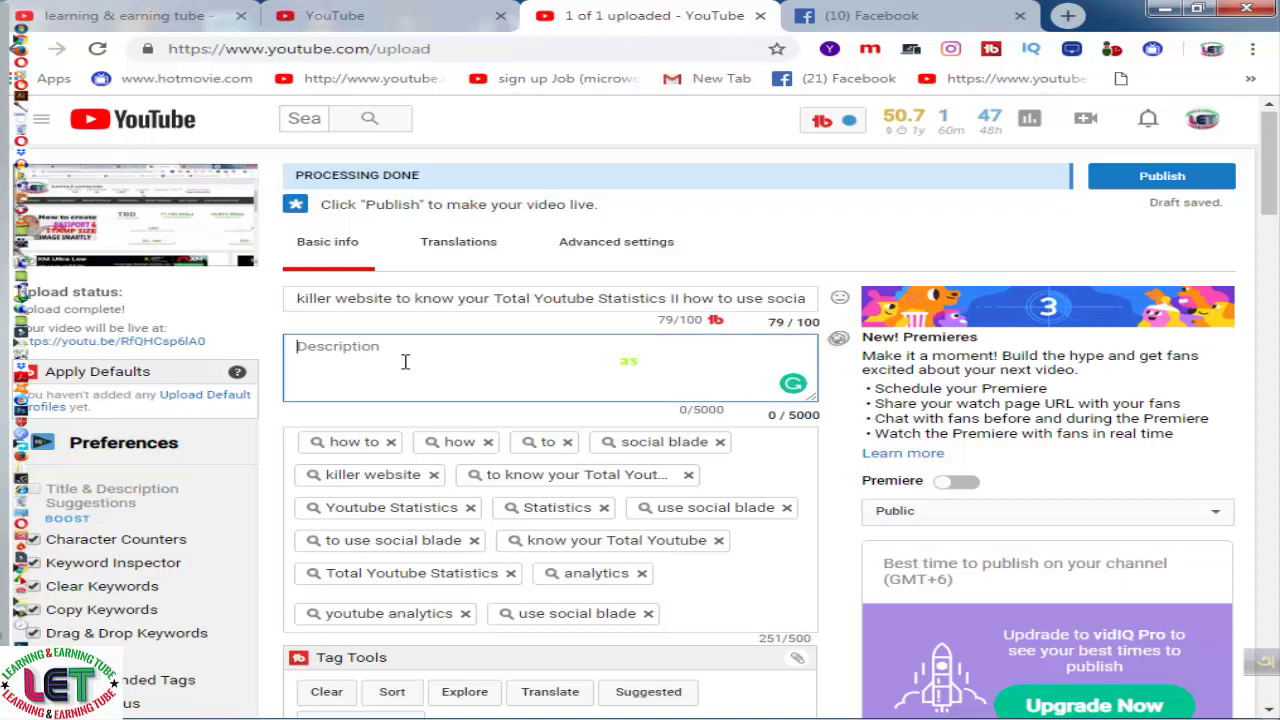
{"action": "key", "text": "ctrl+v"}
{"action": "scroll", "coordinate": [470, 372], "scroll_direction": "down", "scroll_amount": 1}
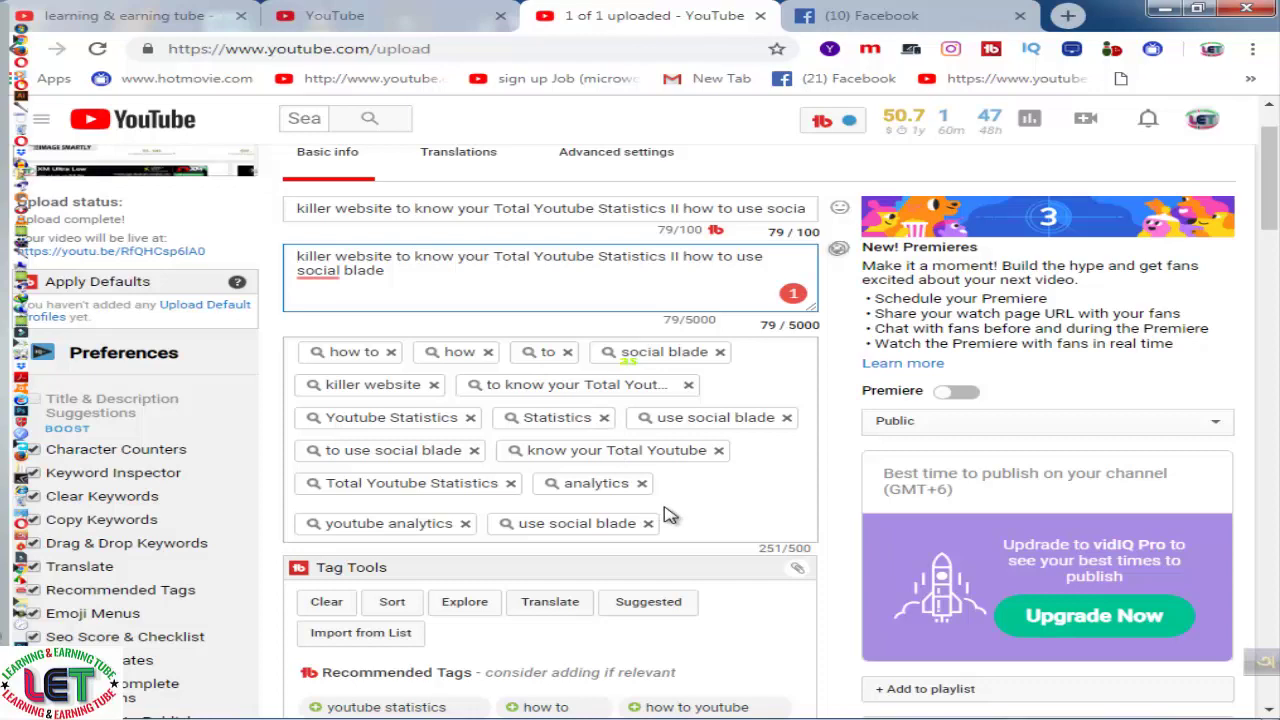
{"action": "key", "text": "ctrl+Home"}
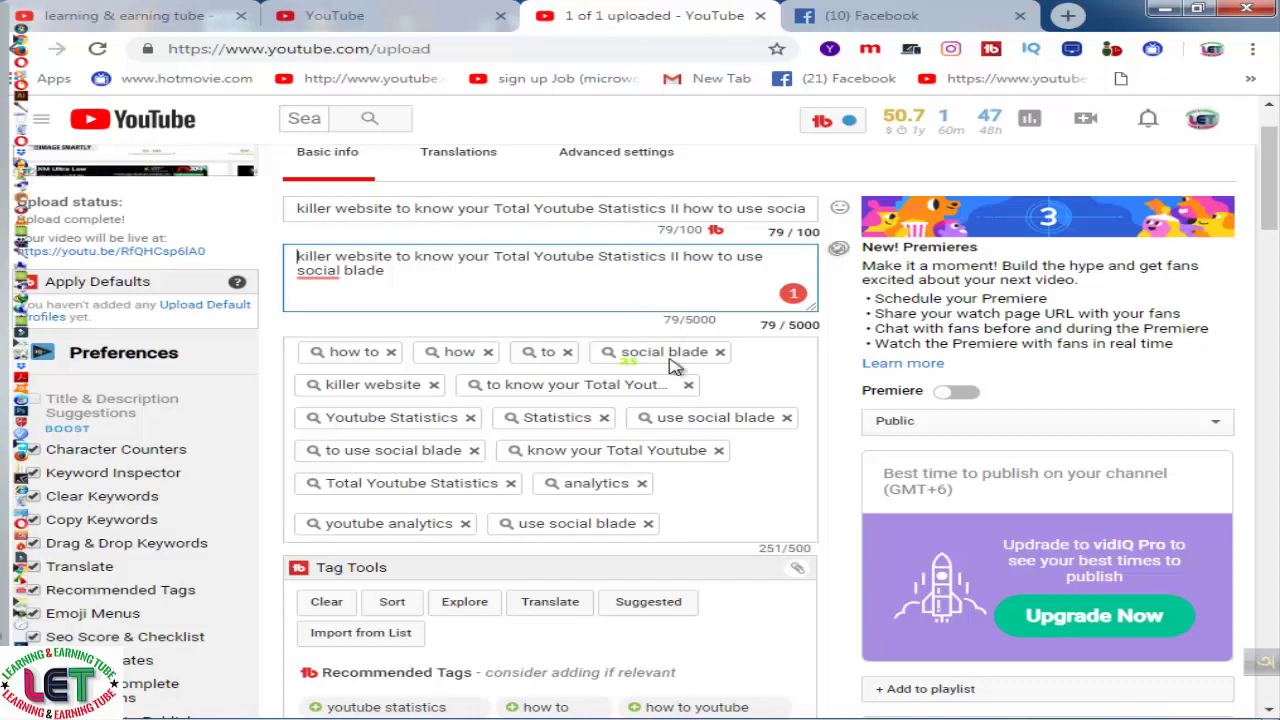
{"action": "scroll", "coordinate": [671, 420], "scroll_direction": "down", "scroll_amount": 1}
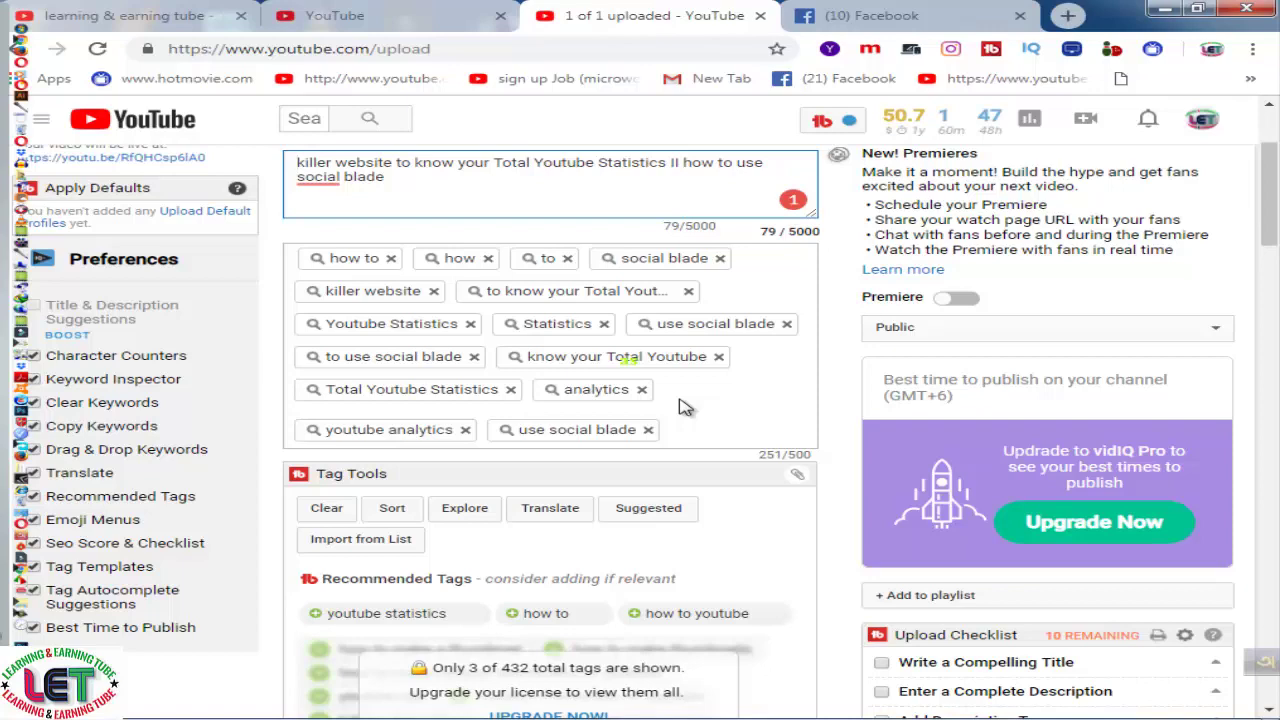
{"action": "scroll", "coordinate": [683, 408], "scroll_direction": "down", "scroll_amount": 1}
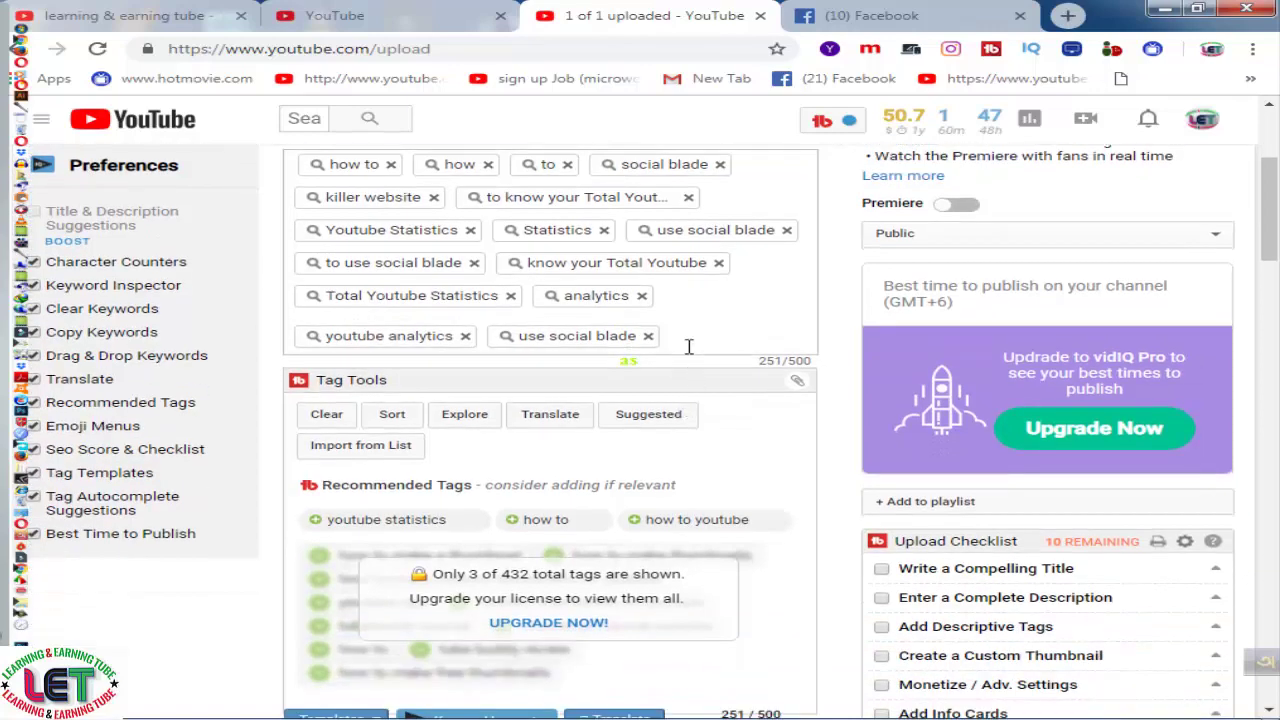
{"action": "scroll", "coordinate": [688, 346], "scroll_direction": "up", "scroll_amount": 1}
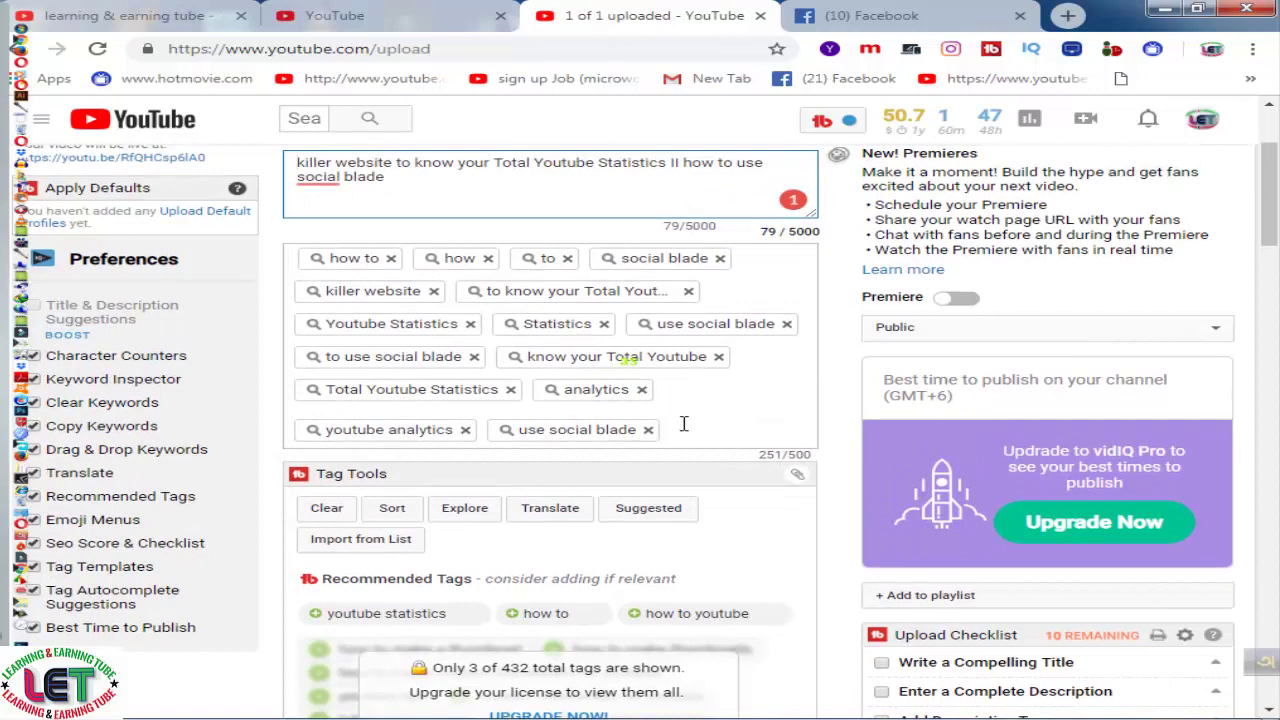
{"action": "scroll", "coordinate": [684, 424], "scroll_direction": "up", "scroll_amount": 1}
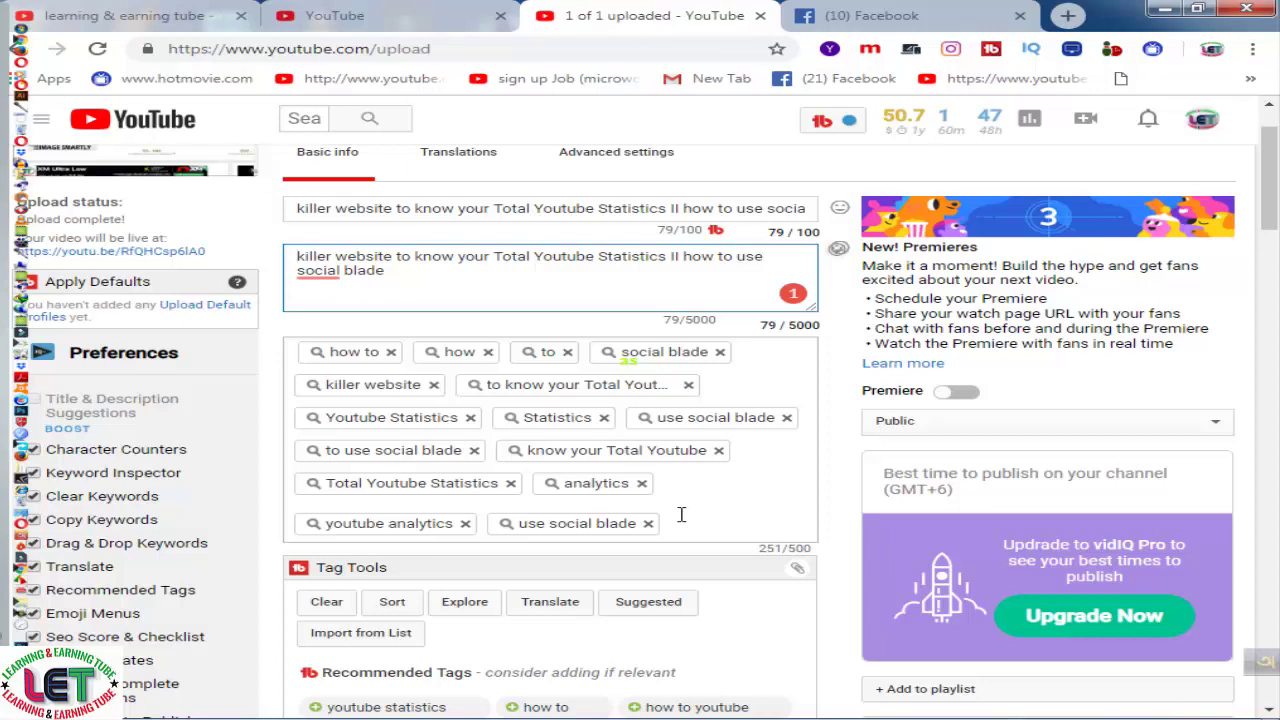
{"action": "scroll", "coordinate": [681, 515], "scroll_direction": "down", "scroll_amount": 2}
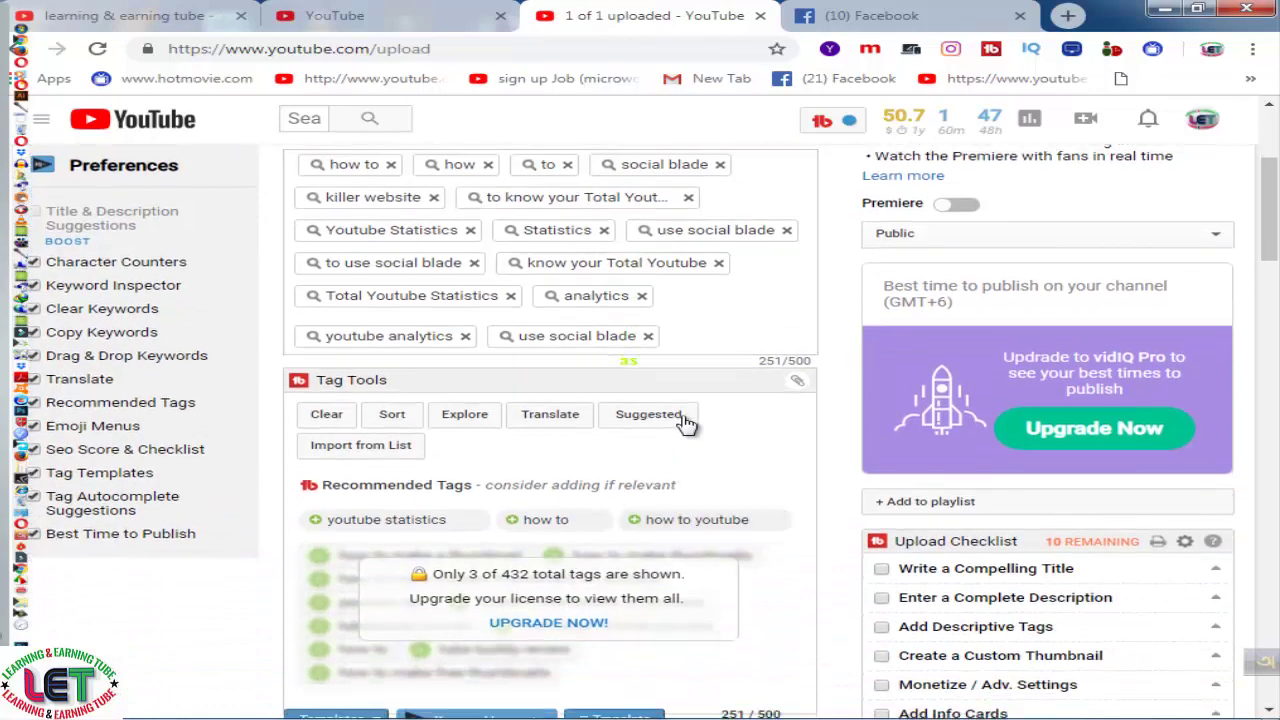
{"action": "scroll", "coordinate": [689, 385], "scroll_direction": "up", "scroll_amount": 1}
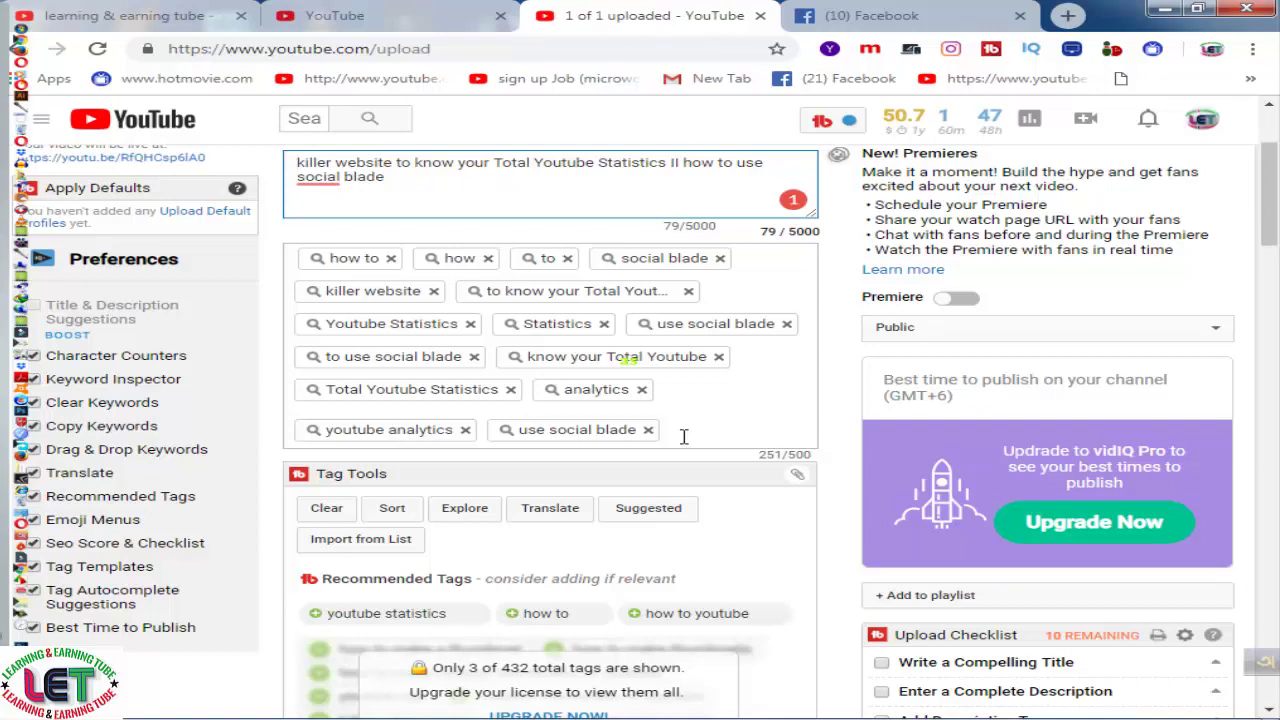
{"action": "scroll", "coordinate": [684, 436], "scroll_direction": "up", "scroll_amount": 1}
{"action": "scroll", "coordinate": [684, 436], "scroll_direction": "up", "scroll_amount": 1}
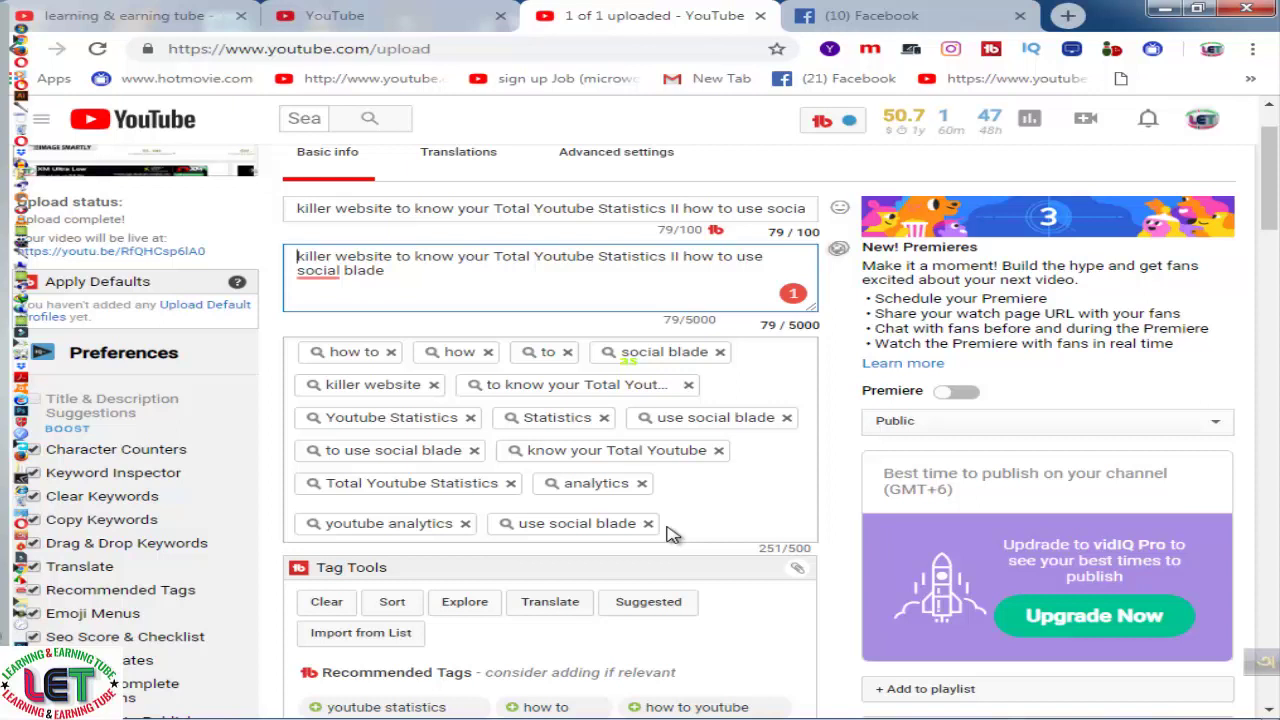
Switch from the upload page to the already open "learning & earning tube" channel page and look over its header and created playlists.
{"action": "left_click", "coordinate": [330, 15]}
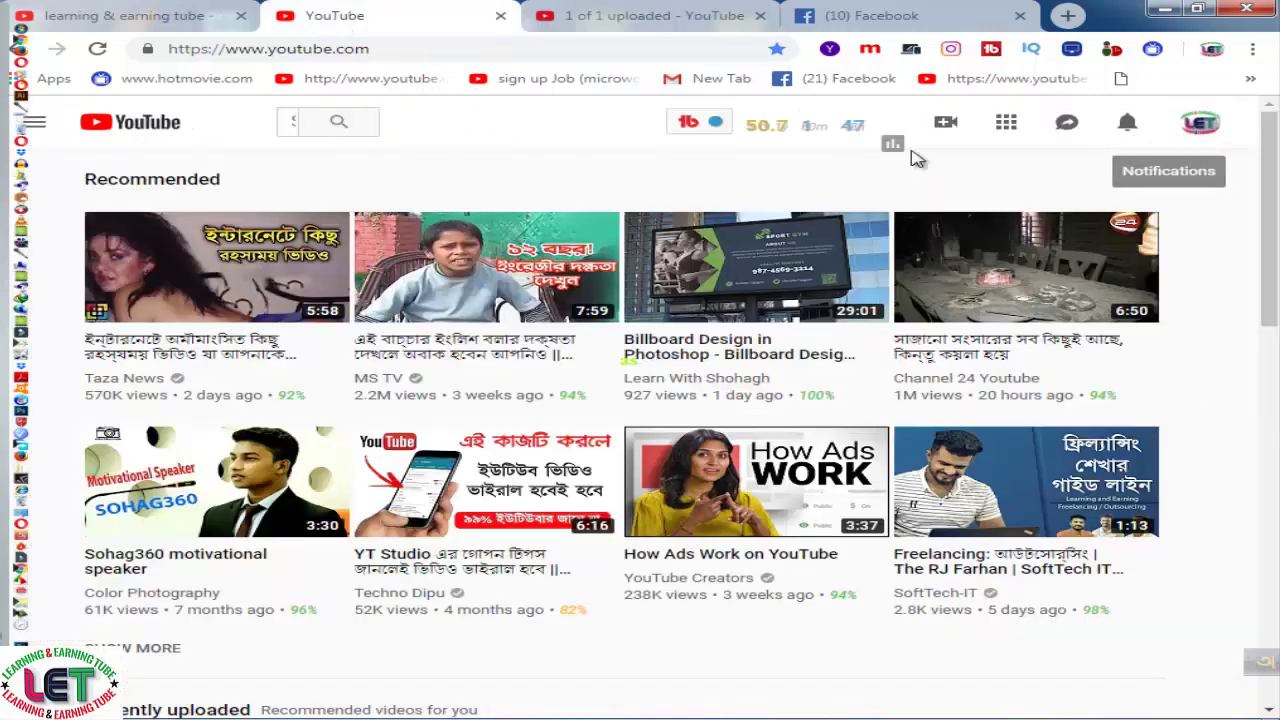
{"action": "left_click", "coordinate": [160, 22]}
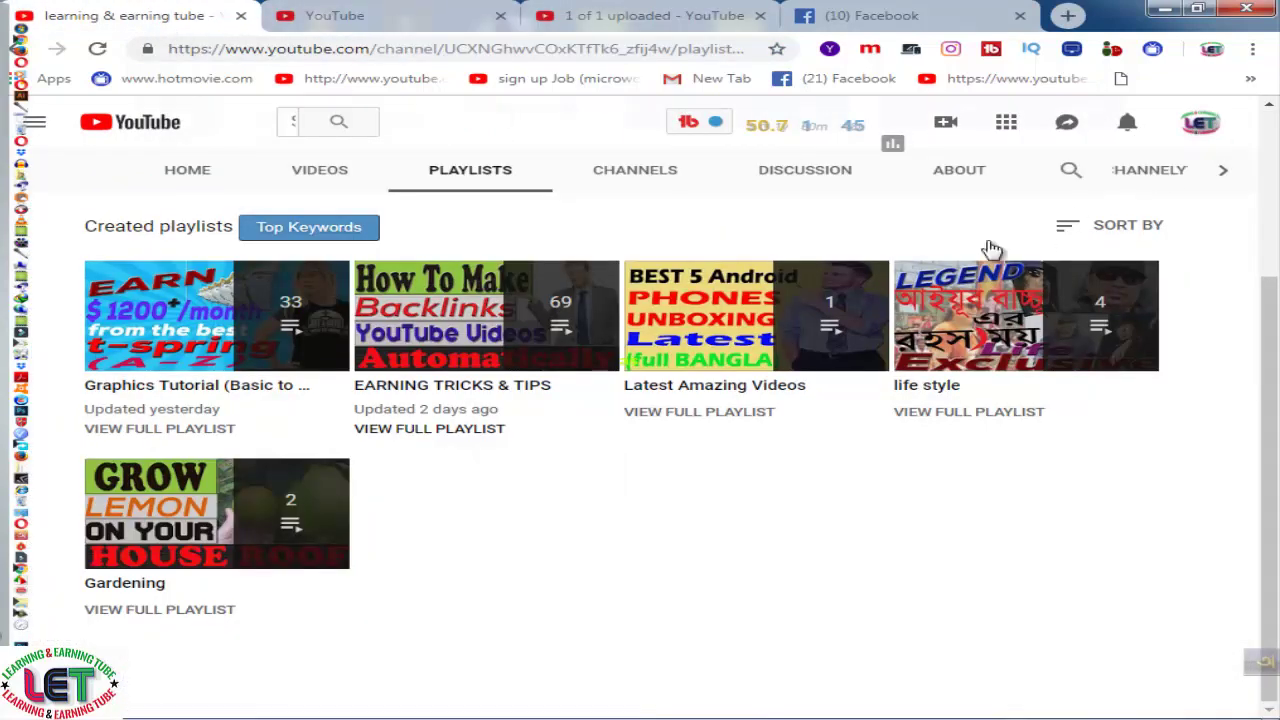
{"action": "scroll", "coordinate": [663, 506], "scroll_direction": "up", "scroll_amount": 2}
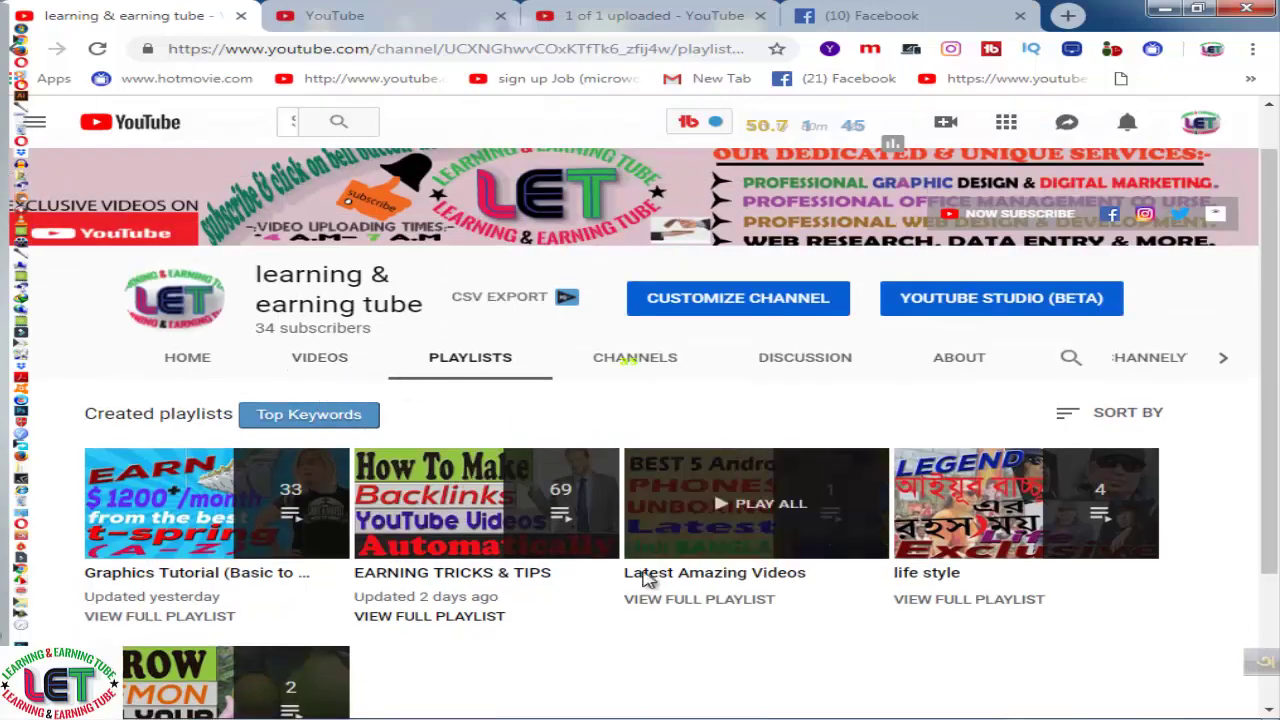
{"action": "scroll", "coordinate": [680, 620], "scroll_direction": "down", "scroll_amount": 1}
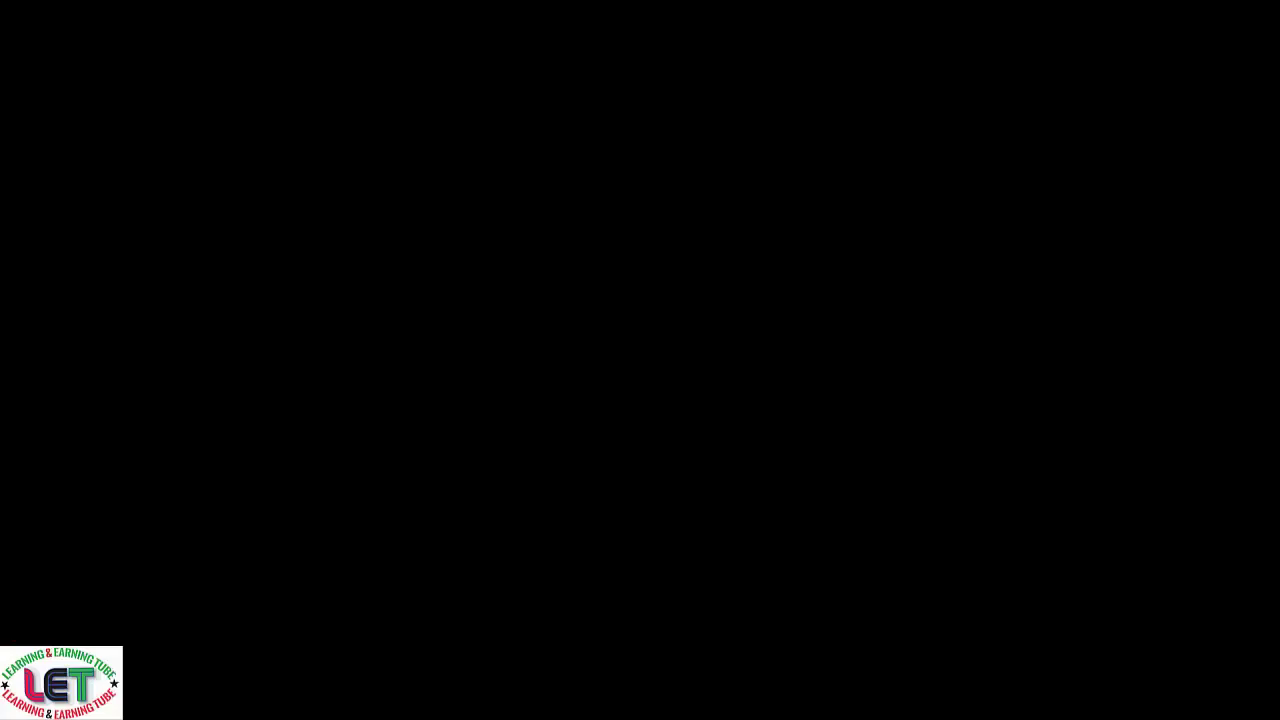